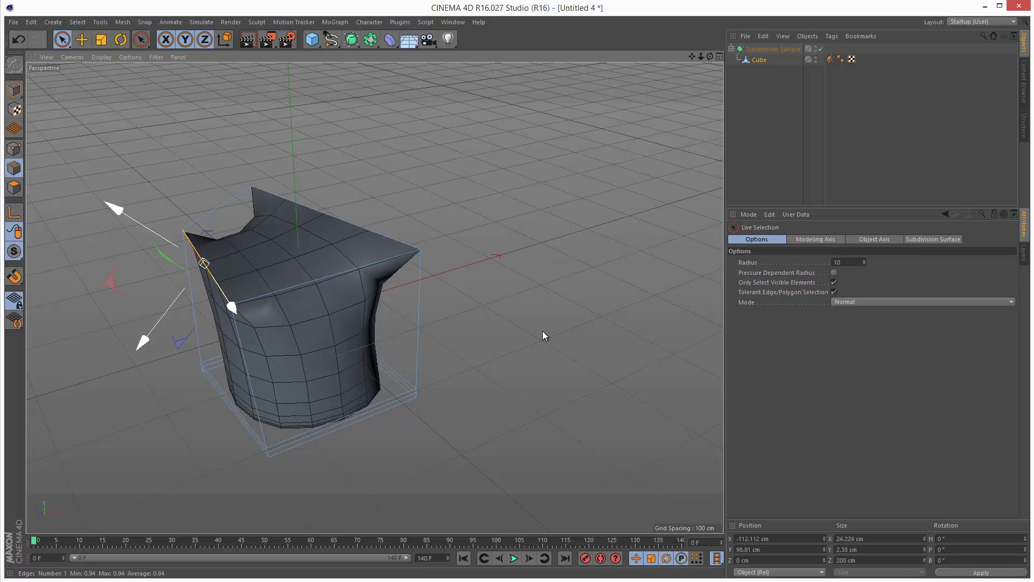
- Add a cube and a Subdivision Surface, and make the cube a child of the Subdivision Surface
drag(538, 331, 541, 332)
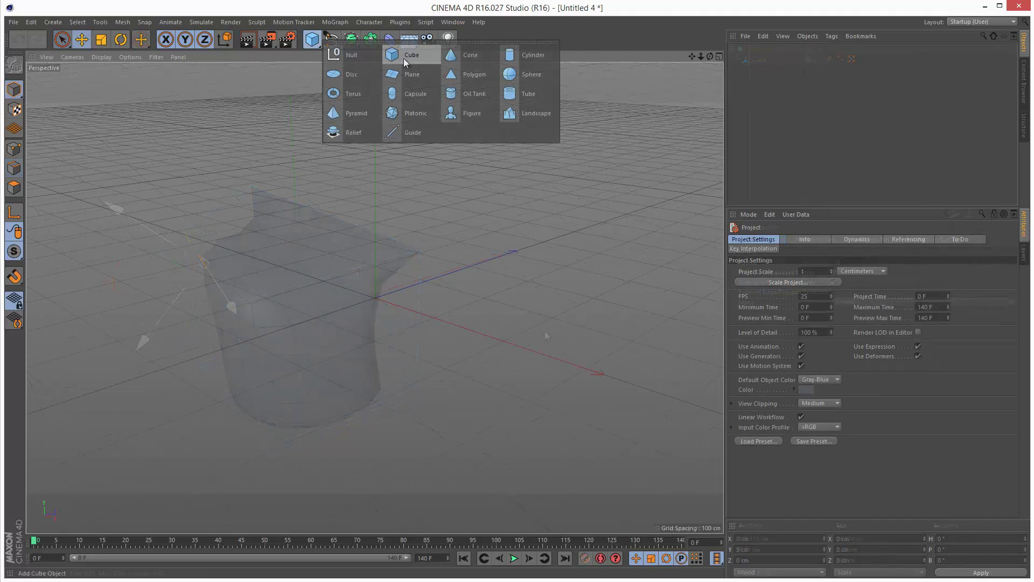
click(422, 91)
click(351, 40)
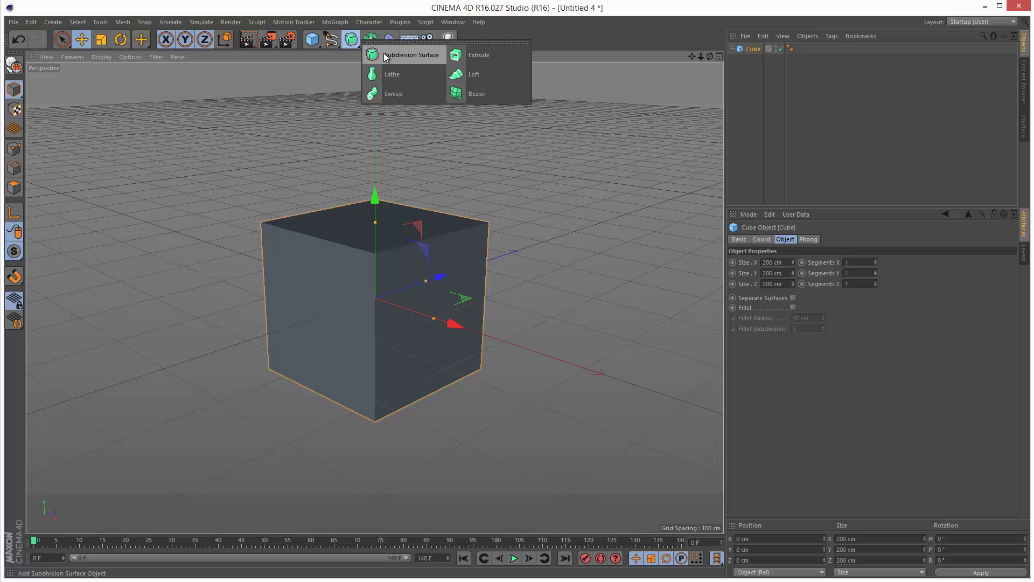
click(417, 56)
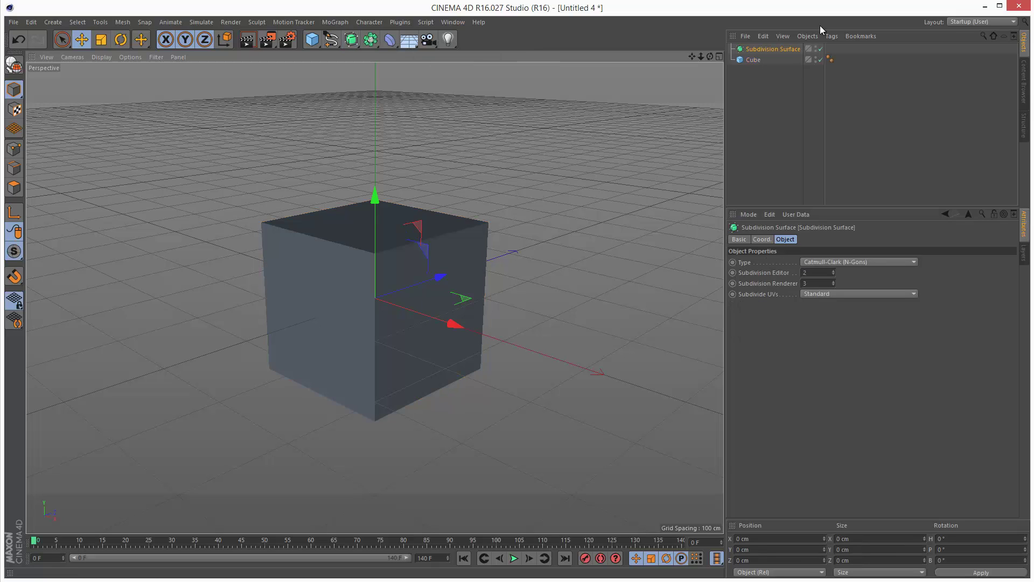
drag(752, 60, 782, 53)
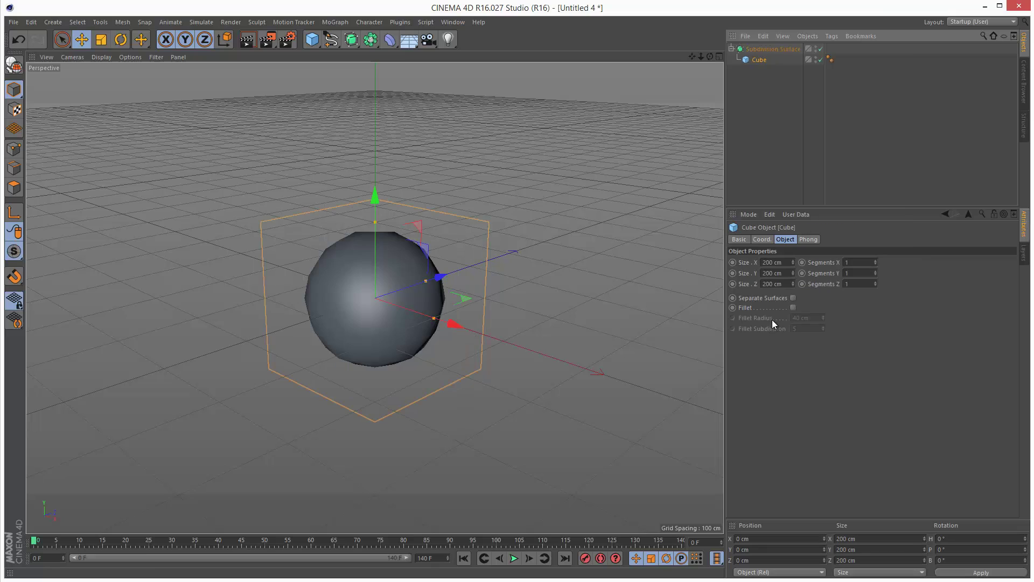
- Make the cube editable and switch the viewport display to Gouraud Shading (Lines)
click(769, 186)
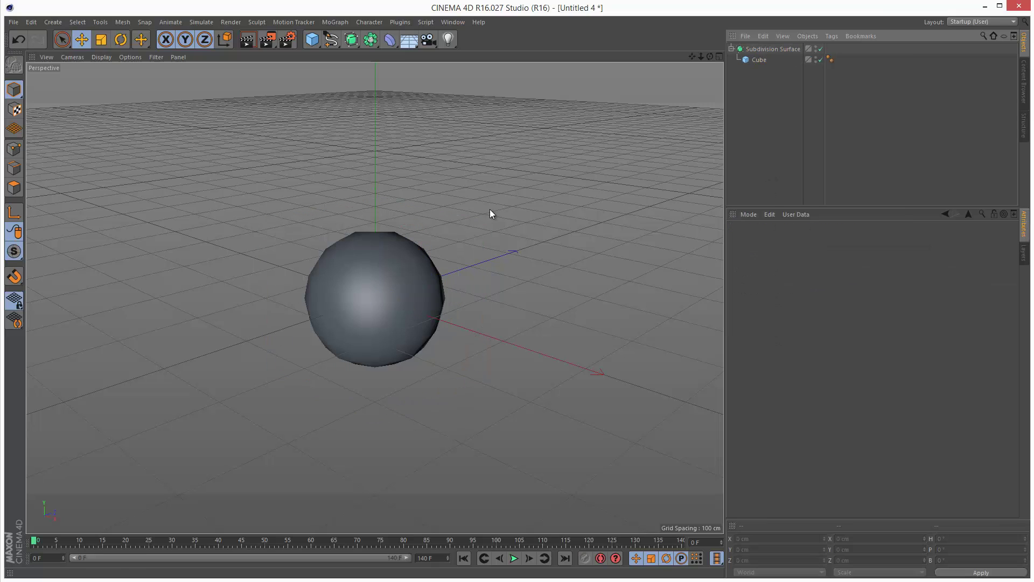
click(760, 60)
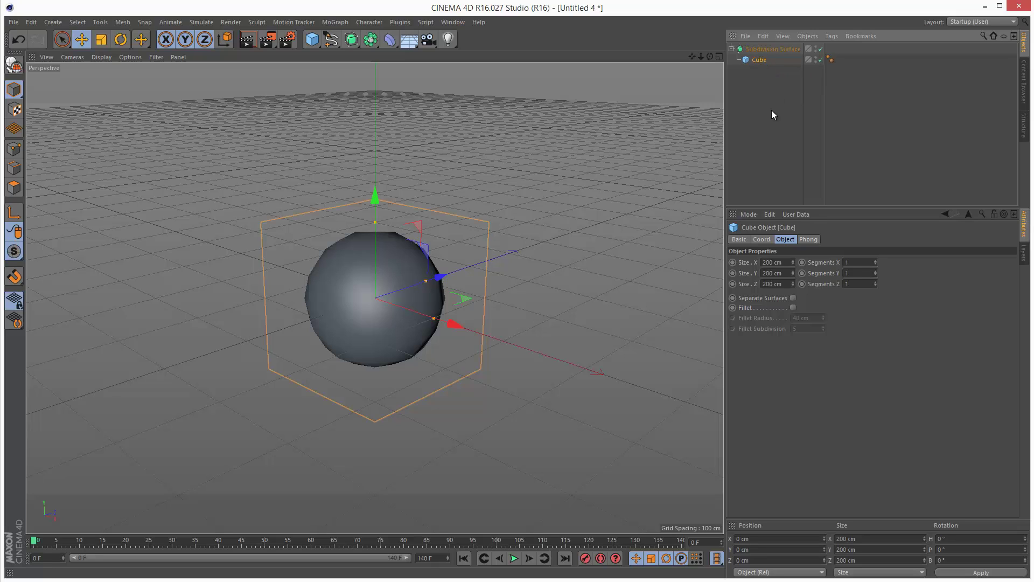
click(13, 65)
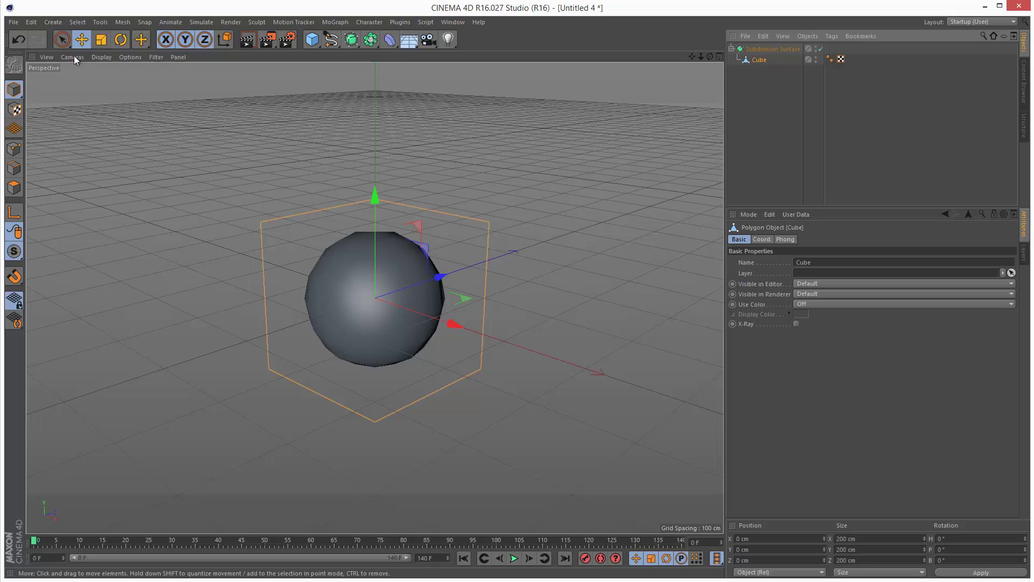
click(100, 57)
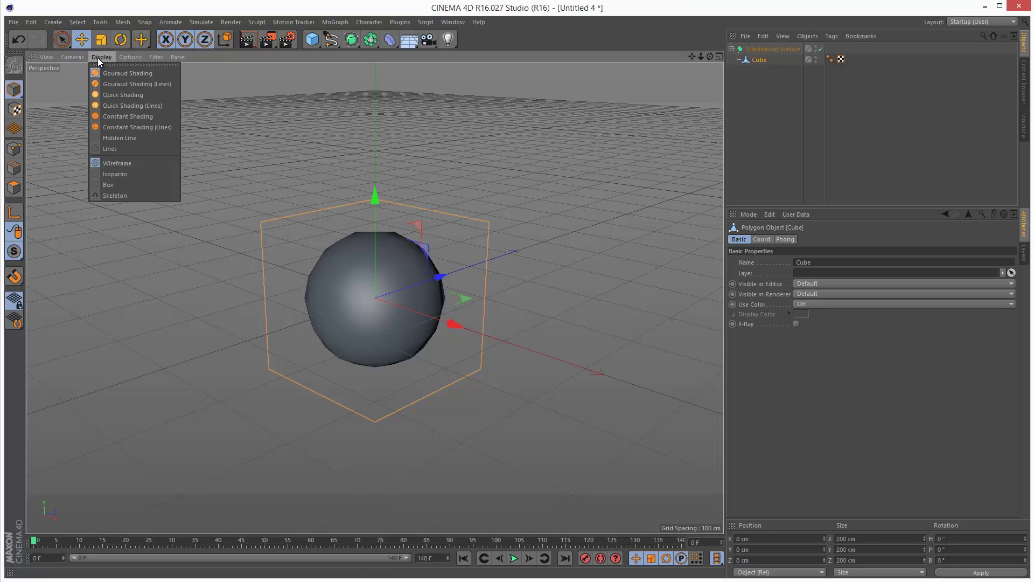
click(168, 84)
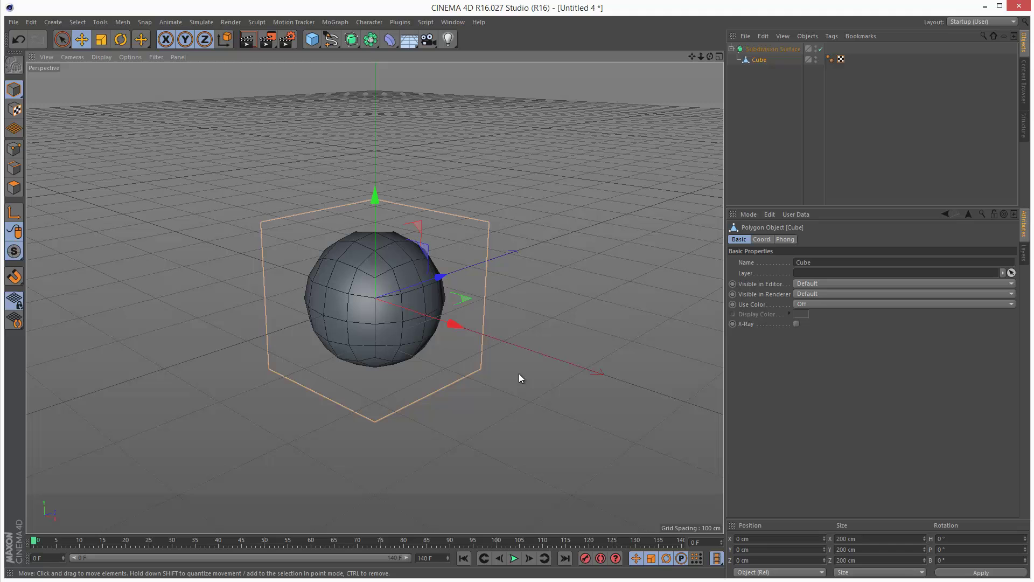
- Enable the SDS Cage viewport filter and reselect the cube under the Subdivision Surface
drag(710, 56, 733, 57)
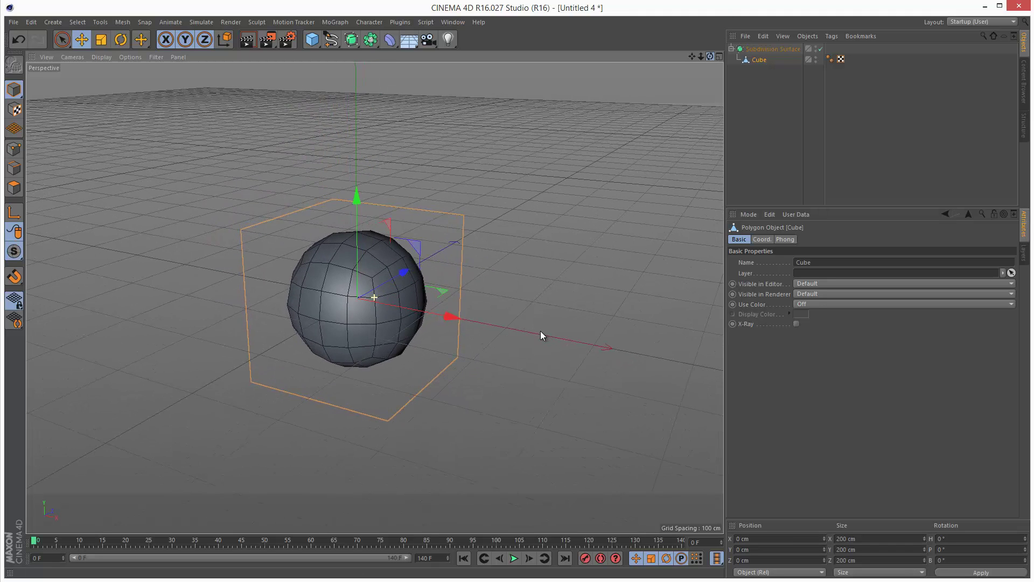
click(790, 151)
click(760, 48)
click(758, 59)
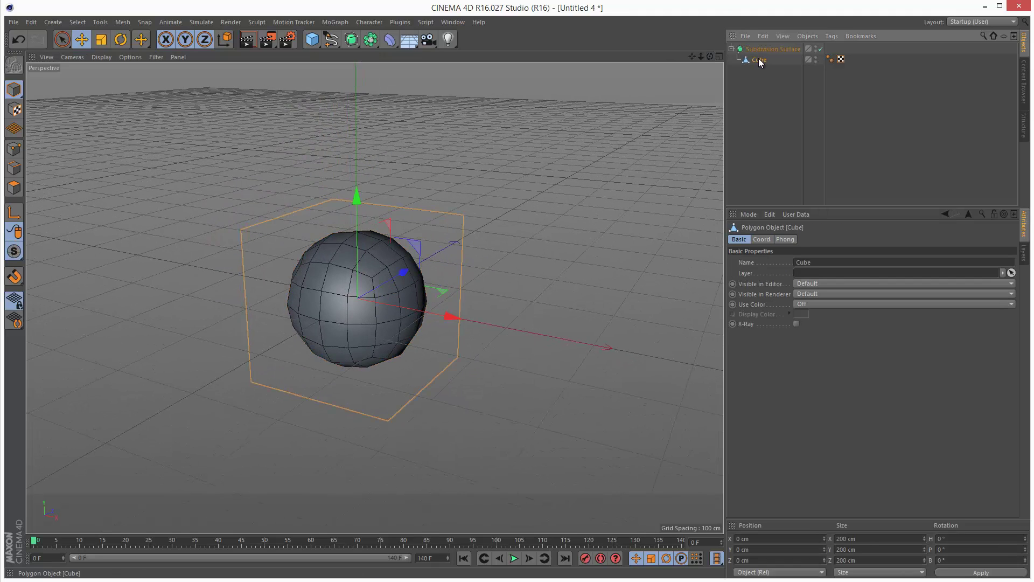
click(157, 57)
click(176, 322)
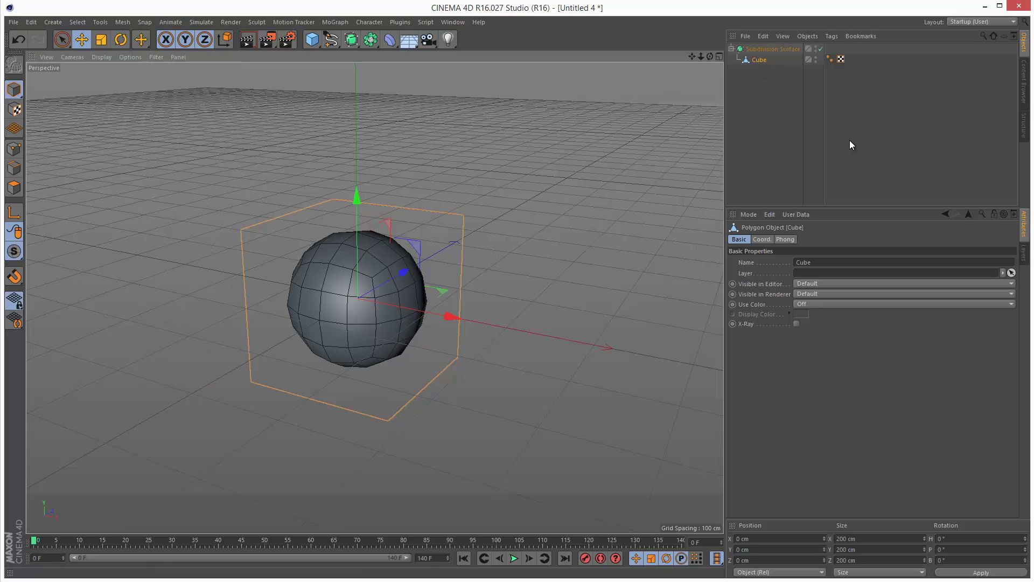
click(847, 141)
click(754, 60)
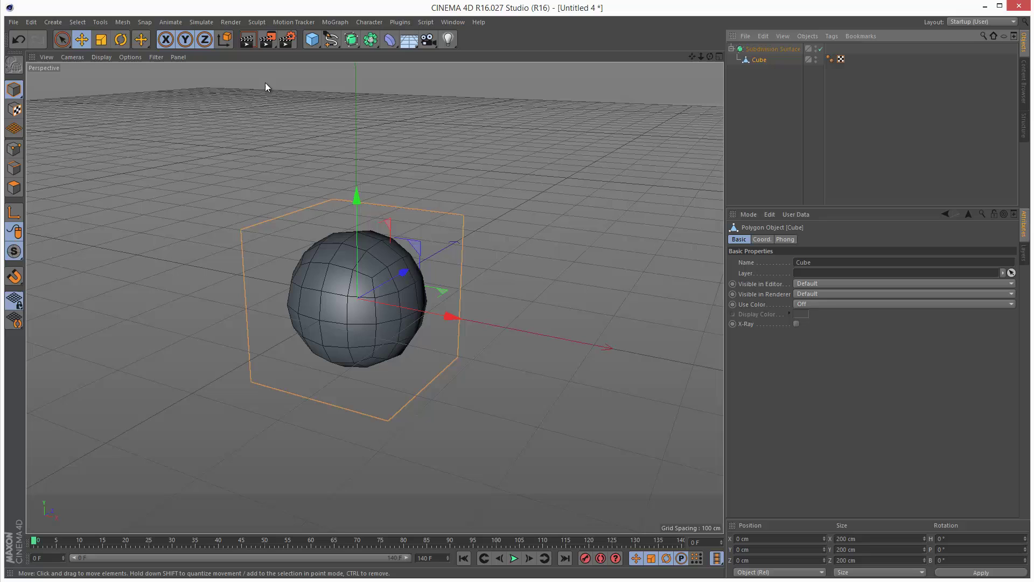
- In point mode, use Live Selection on the cube's upper left corner point and pull it slightly outward
click(14, 149)
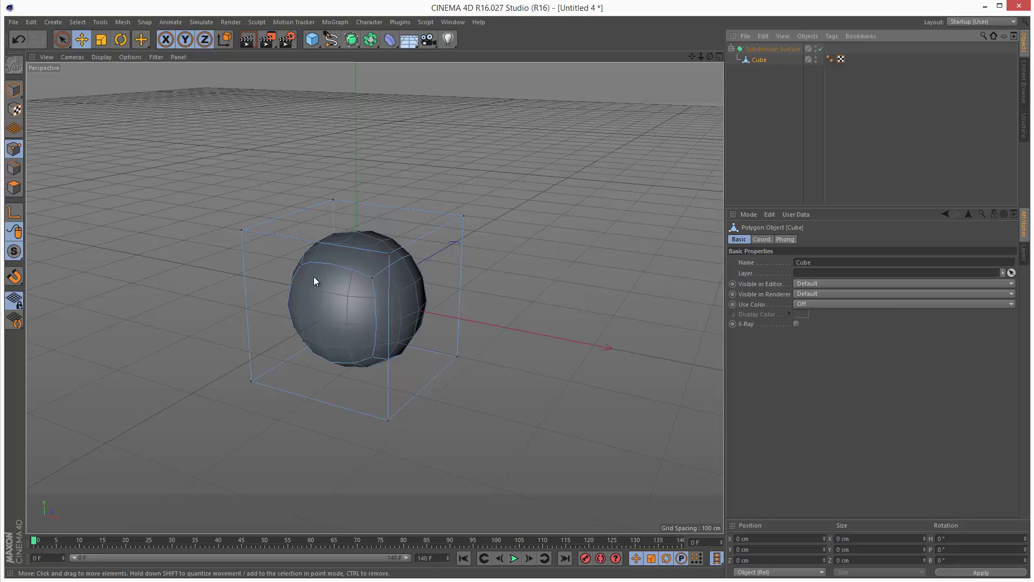
click(63, 41)
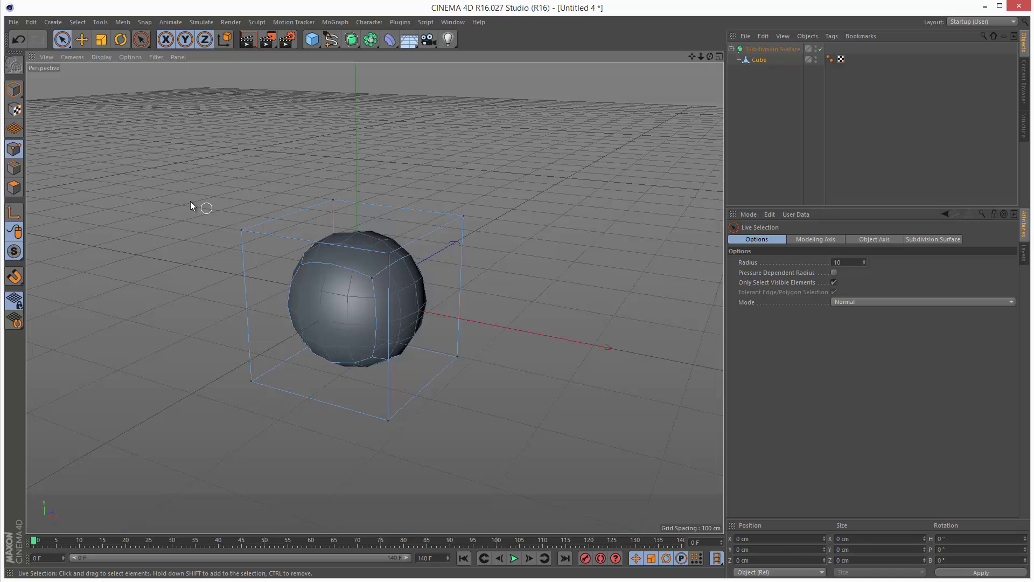
click(300, 265)
drag(387, 281, 341, 289)
mouse_move(292, 203)
mouse_down()
mouse_move(294, 124)
mouse_move(300, 238)
mouse_move(305, 106)
mouse_move(319, 260)
mouse_move(321, 137)
mouse_move(311, 199)
mouse_up()
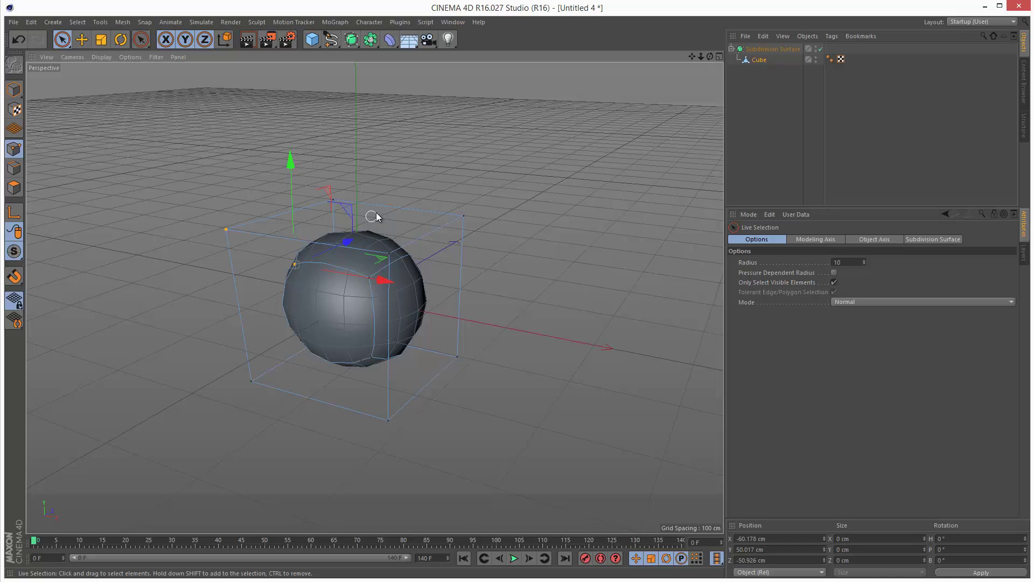
- Turn off Isoline Editing and move the cube's upper right corner point to about X 52.7, Y 83.4, Z 244.8 cm
click(132, 58)
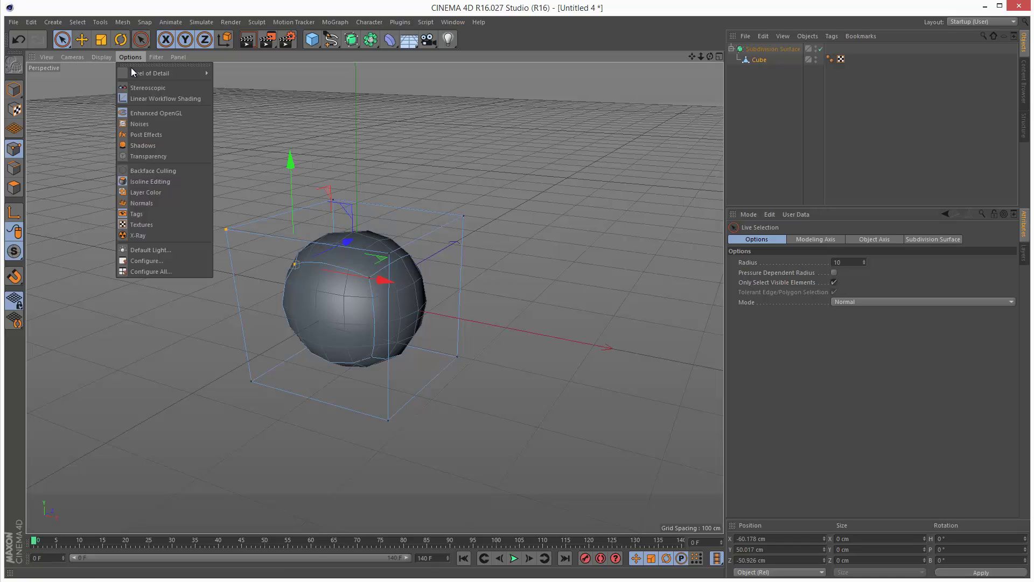
click(169, 184)
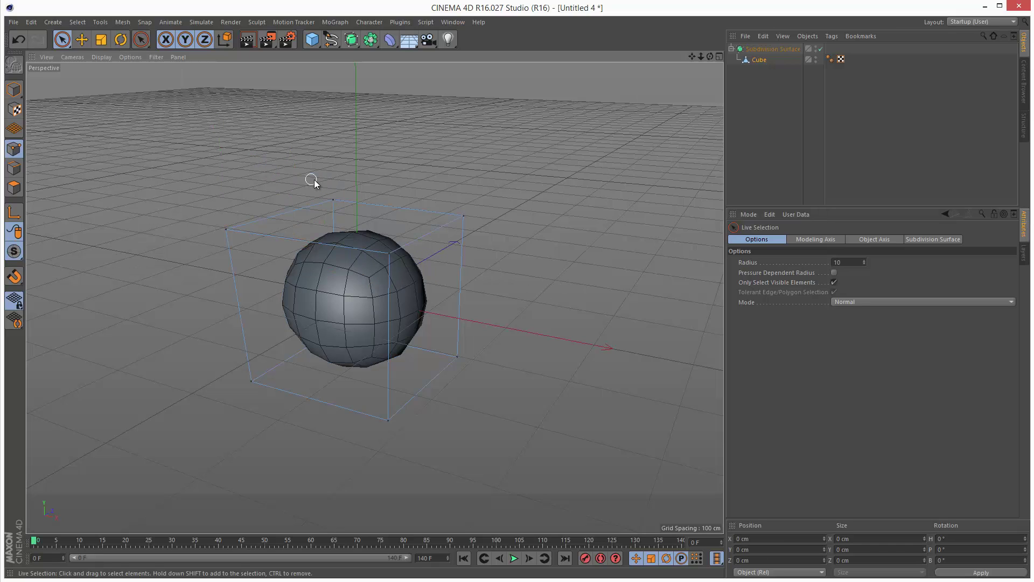
click(463, 218)
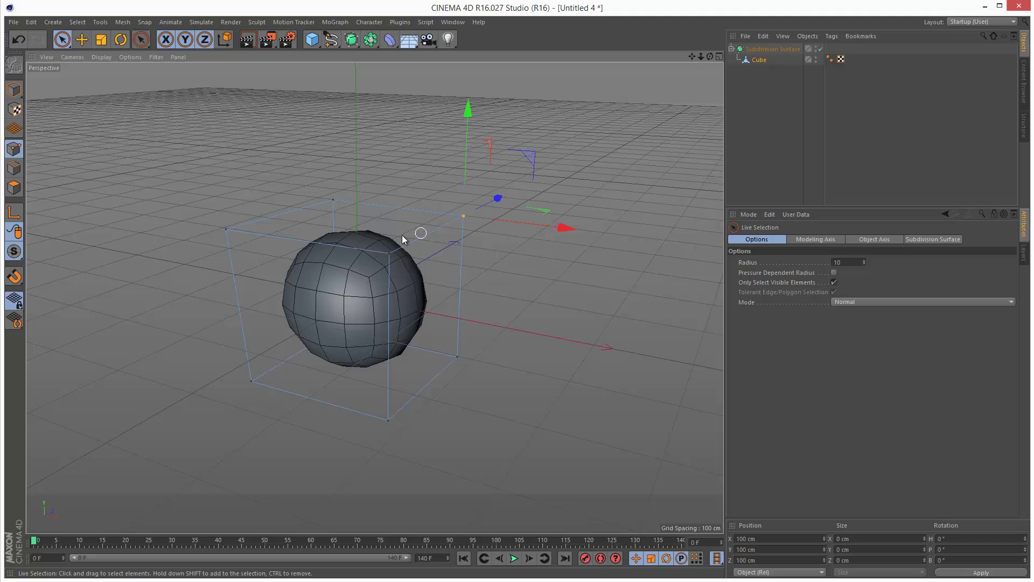
mouse_move(532, 224)
mouse_down()
mouse_move(583, 234)
mouse_move(525, 230)
mouse_up()
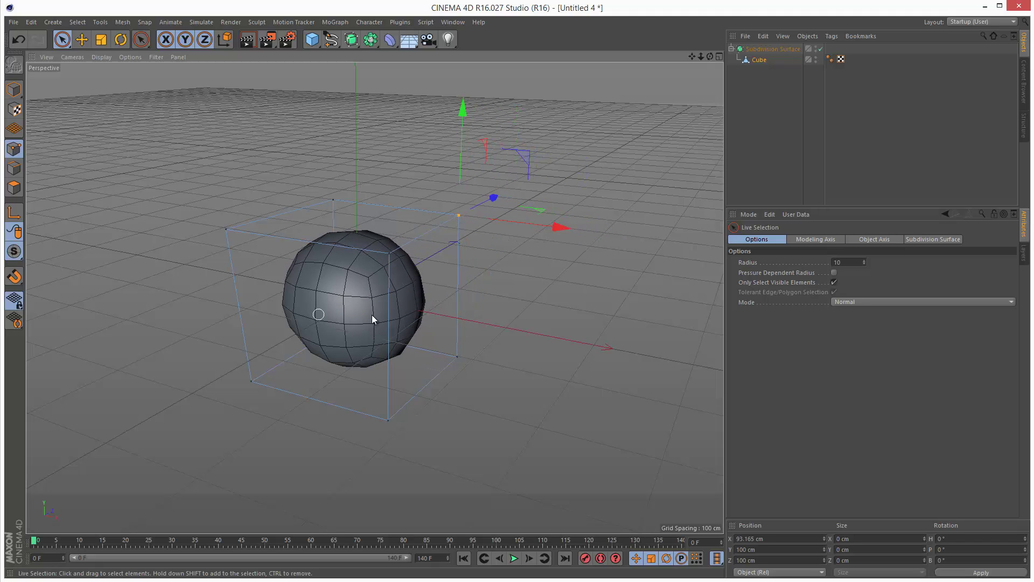
drag(461, 148, 456, 200)
drag(488, 240, 500, 162)
drag(543, 215, 513, 216)
- Hide the SDS Cage in the viewport and turn on Isoline Editing with the cube selected
click(154, 57)
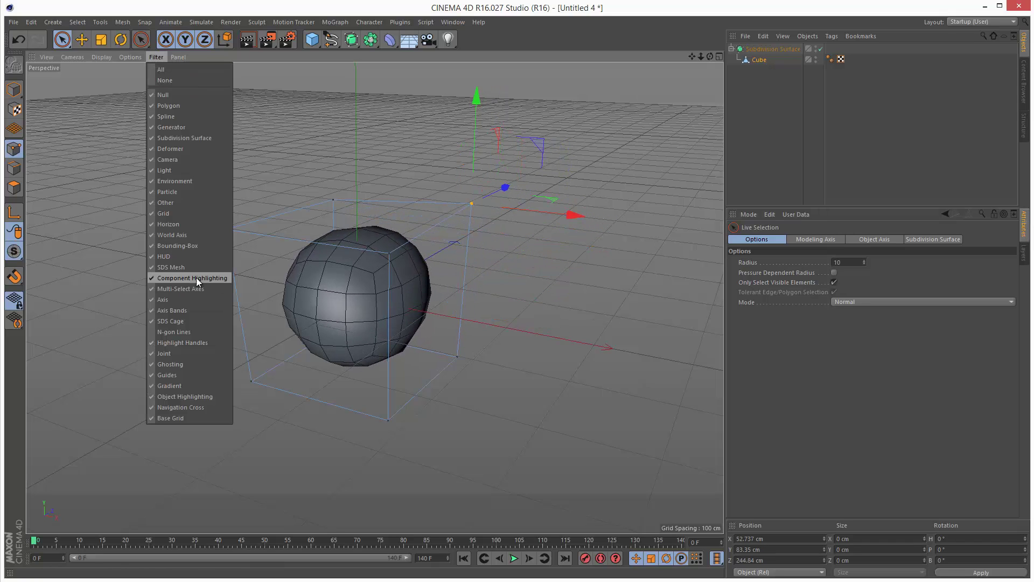
click(182, 323)
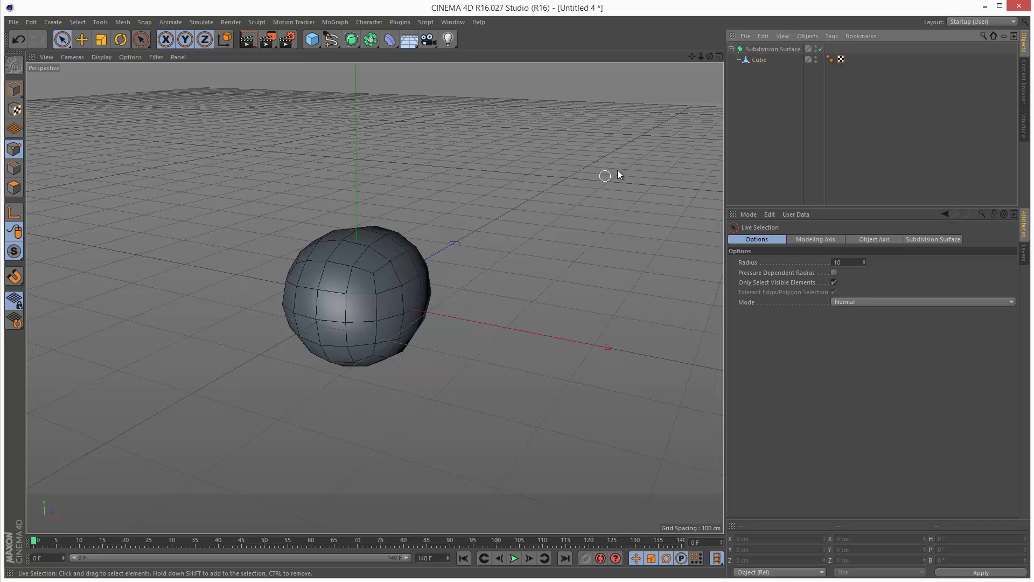
click(760, 60)
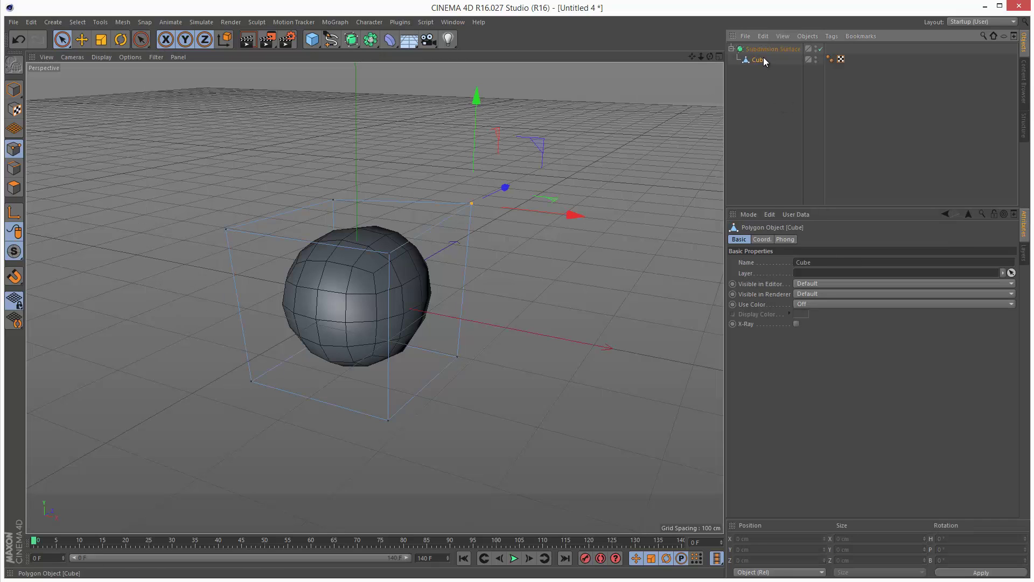
click(157, 57)
mouse_move(129, 59)
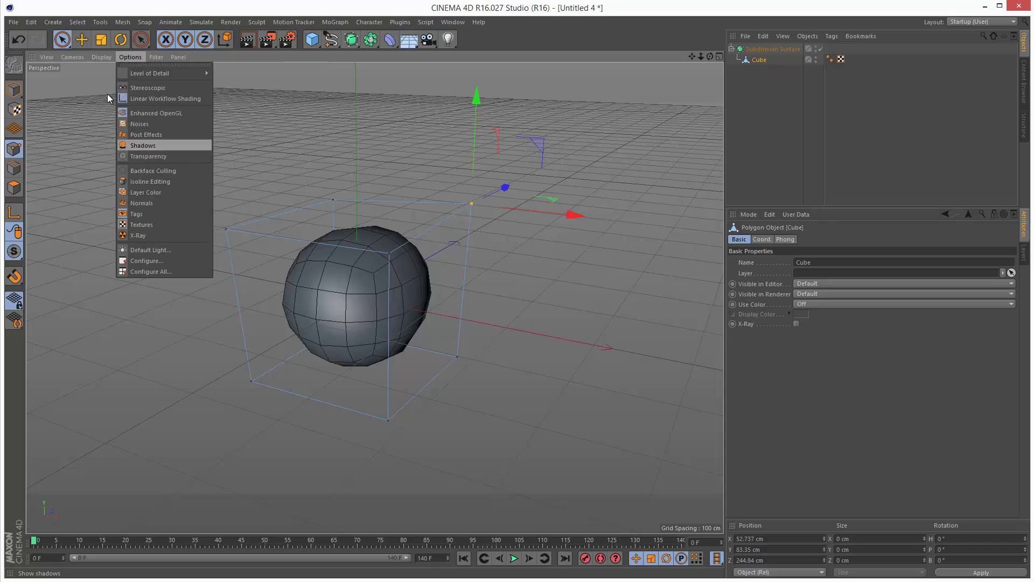
click(160, 181)
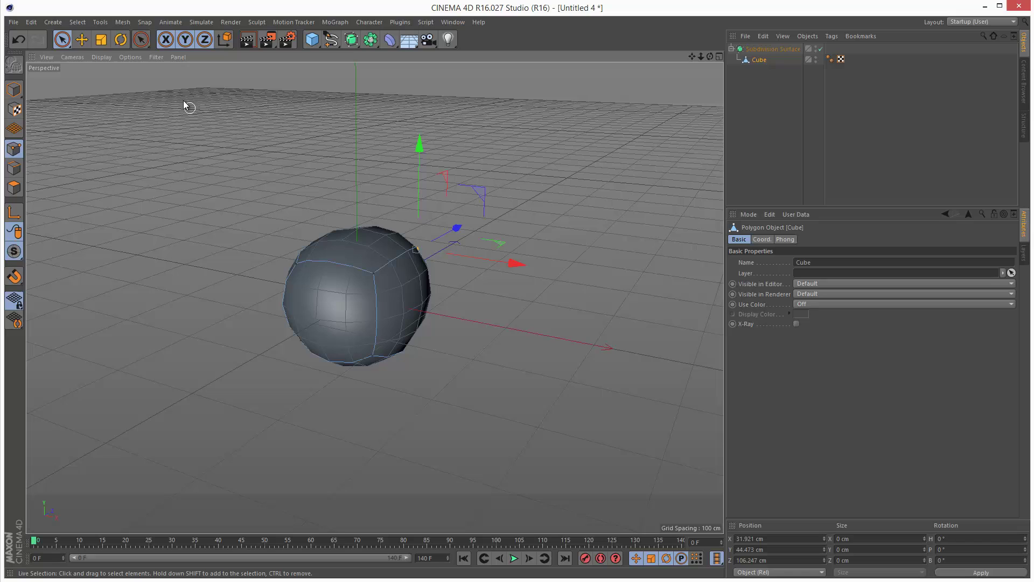
- Show the SDS Cage in the viewport again and turn Isoline Editing back off
click(158, 58)
click(175, 321)
click(102, 57)
mouse_move(130, 57)
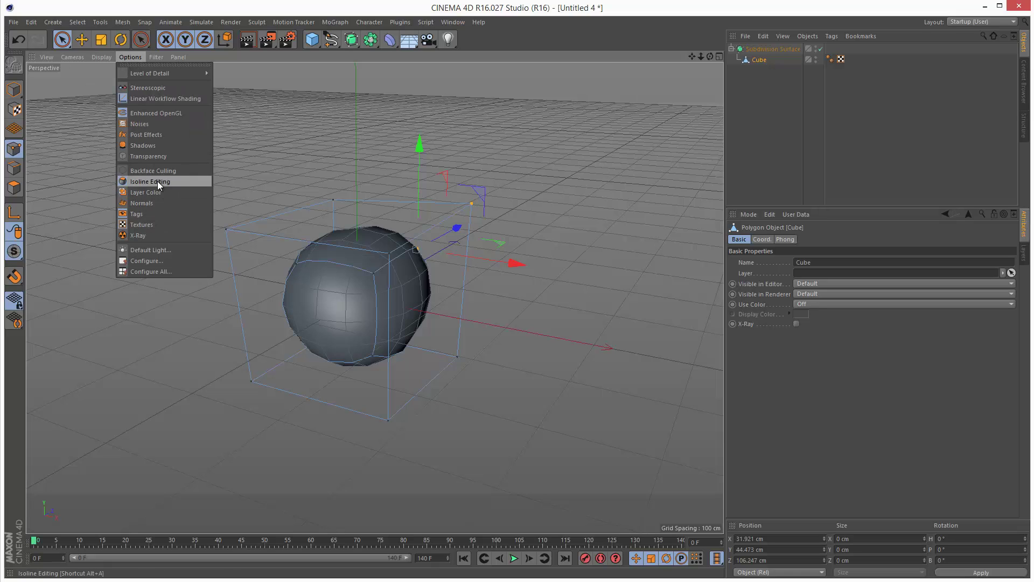
click(157, 181)
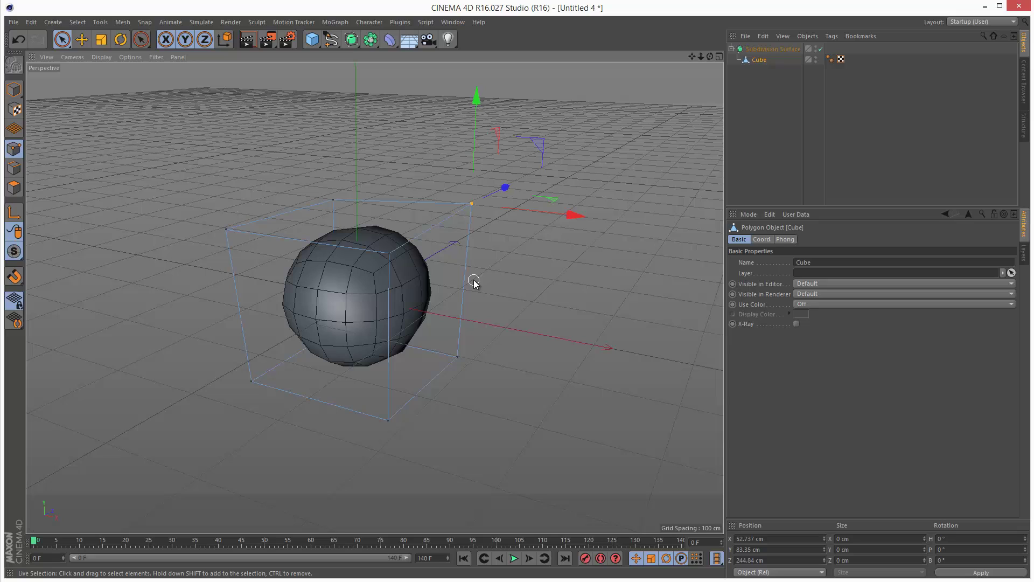
- Cut an edge loop close to the cube's base using the Knife in Loop mode, with Restrict to Selection off and an offset of about 93%
right_click(360, 280)
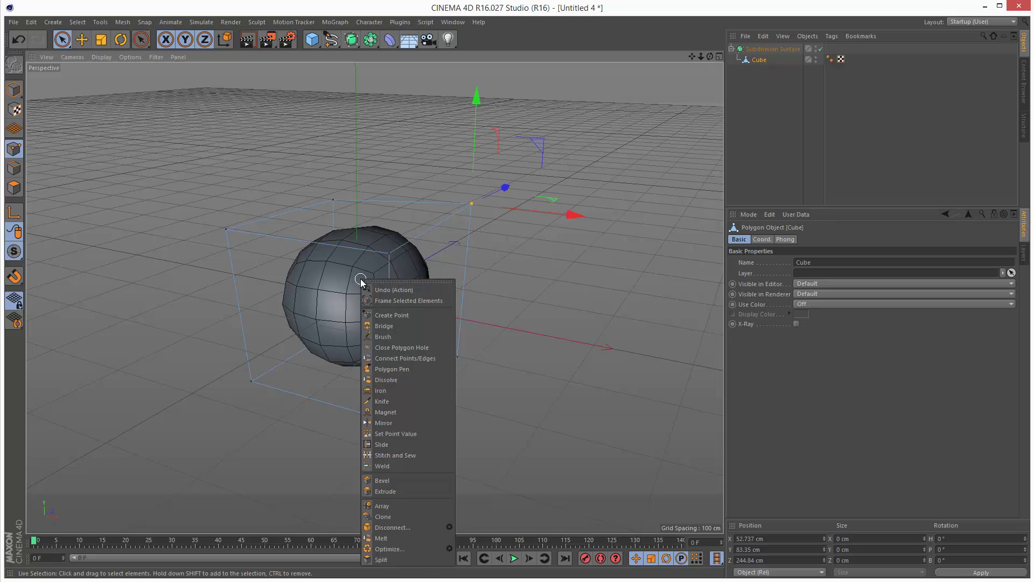
click(389, 401)
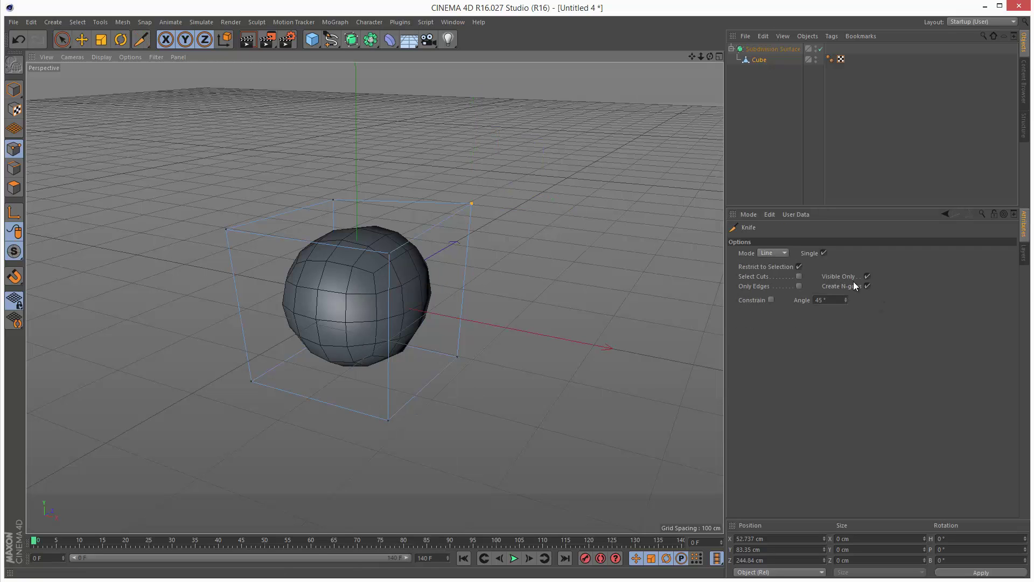
click(771, 254)
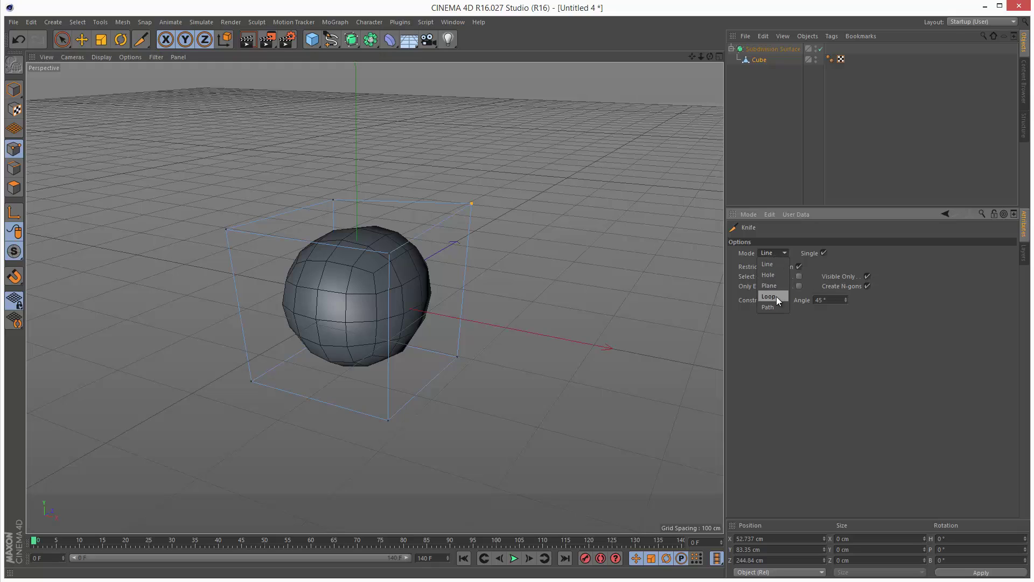
click(777, 296)
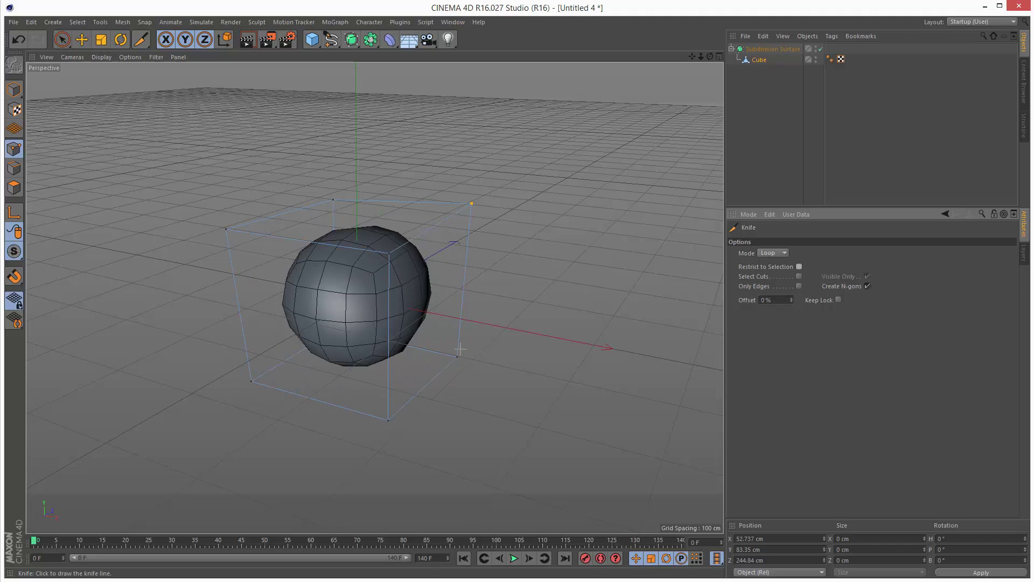
click(385, 410)
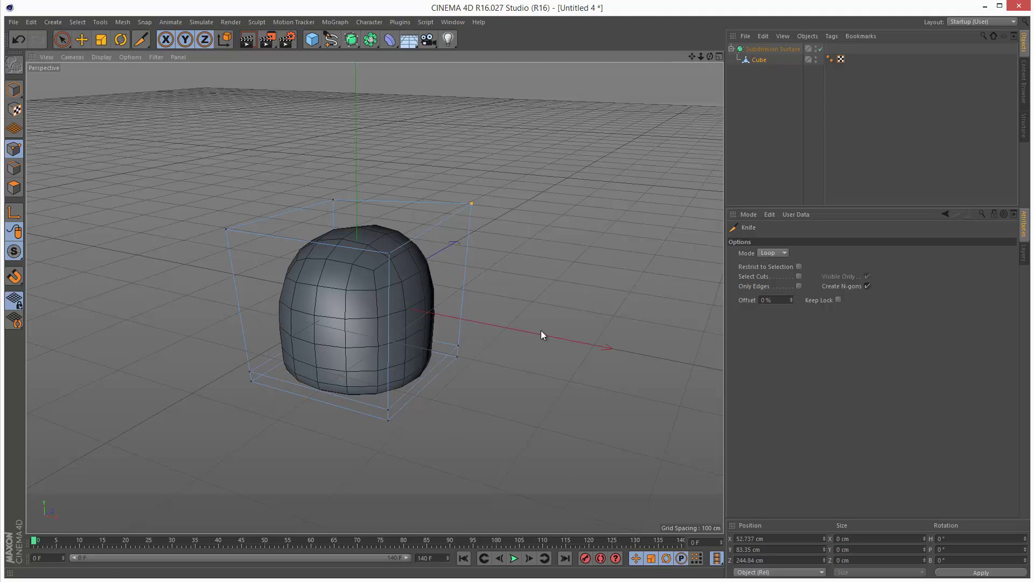
alt+drag(541, 331, 541, 267)
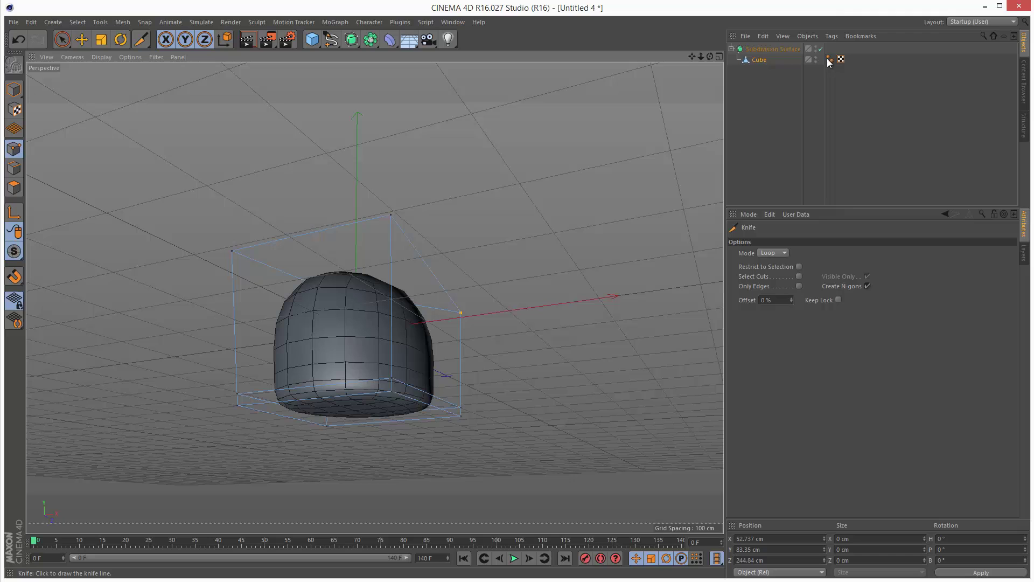
mouse_move(541, 331)
alt+mouse_down()
mouse_move(541, 317)
mouse_move(541, 342)
alt+mouse_up()
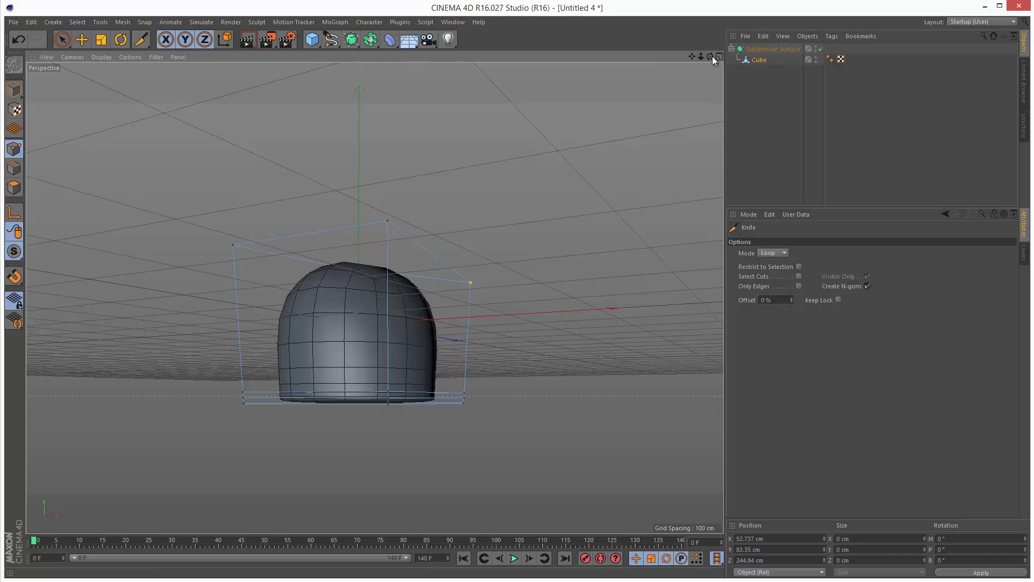
alt+drag(541, 331, 541, 330)
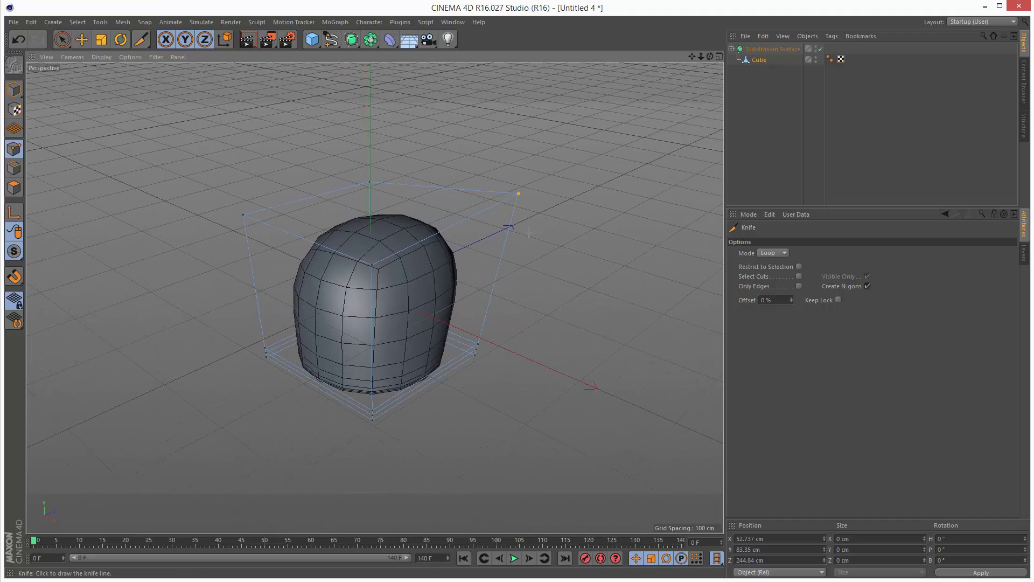
- Select the cube's top edge on the positive X side in Edge mode with Live Selection and sharpen it with a subdivision surface weight
click(15, 170)
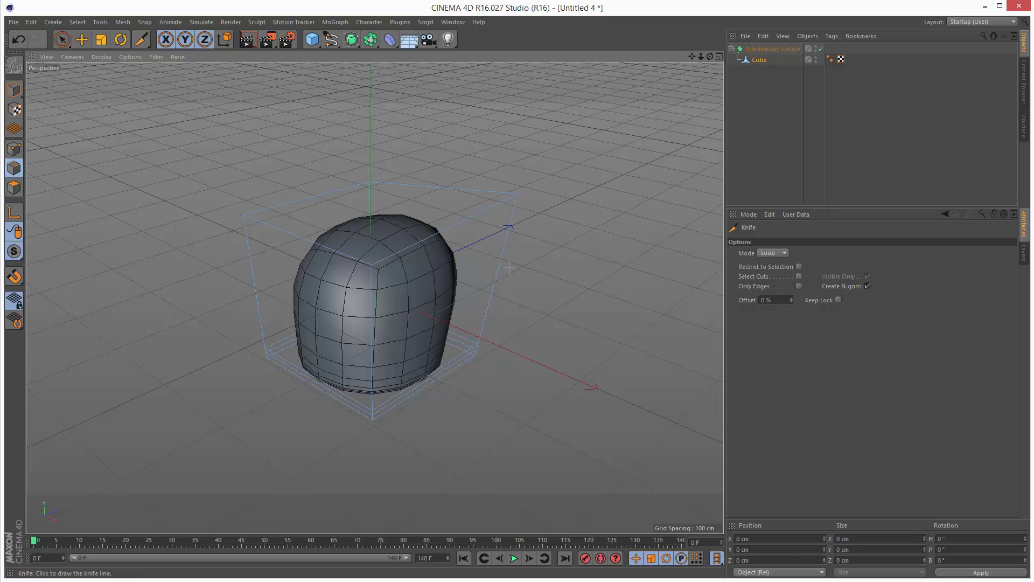
click(62, 40)
click(463, 218)
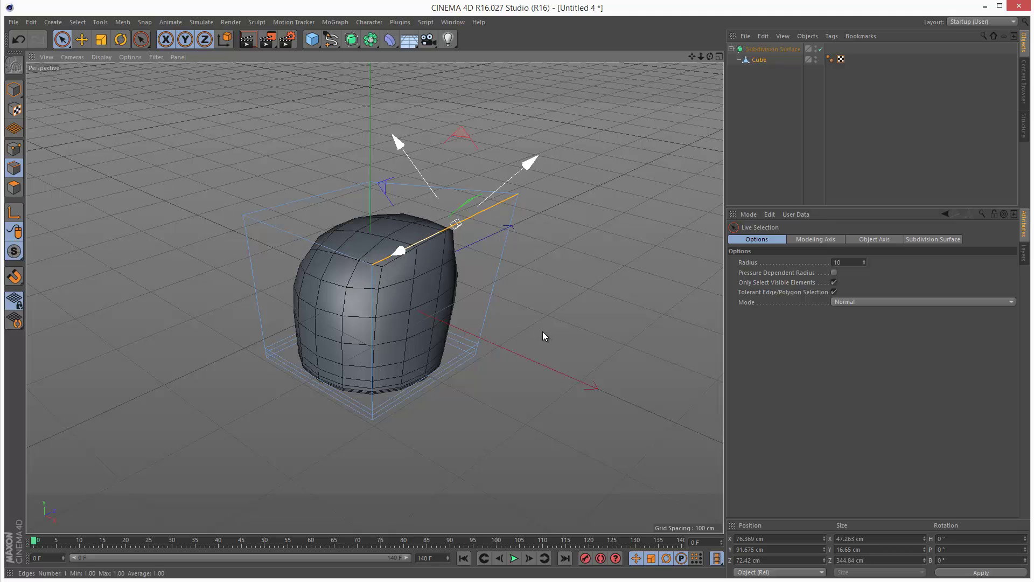
drag(538, 331, 541, 331)
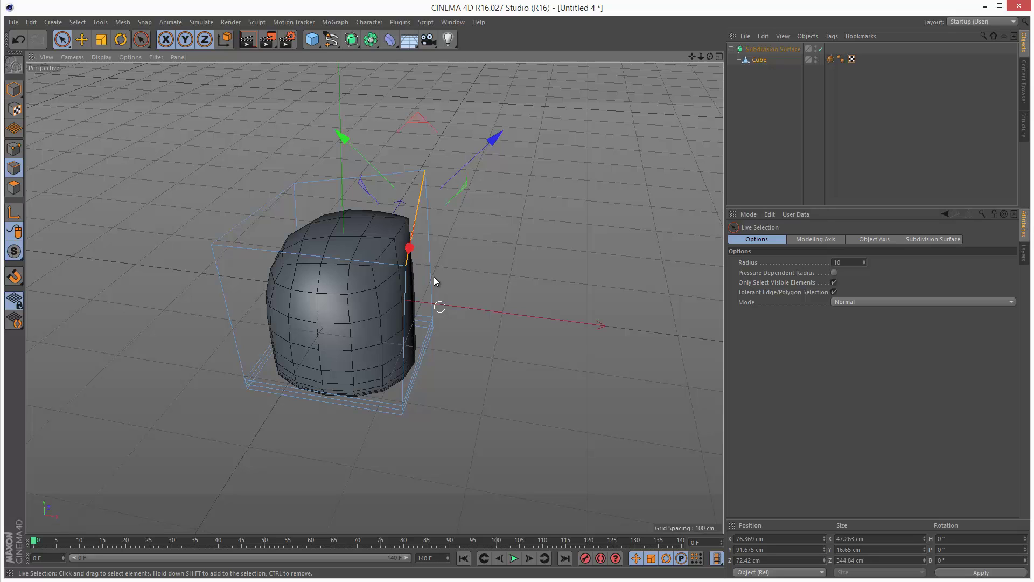
drag(417, 210, 542, 331)
drag(710, 57, 541, 331)
- Select the opposite top edge on the negative X side and sharpen it with a subdivision surface weight
click(202, 260)
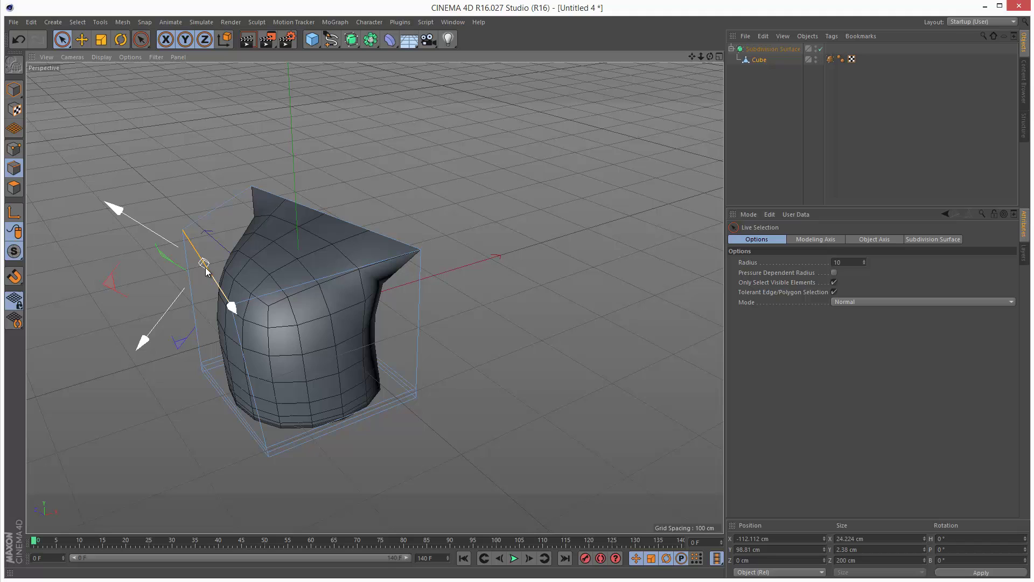
drag(541, 332, 543, 331)
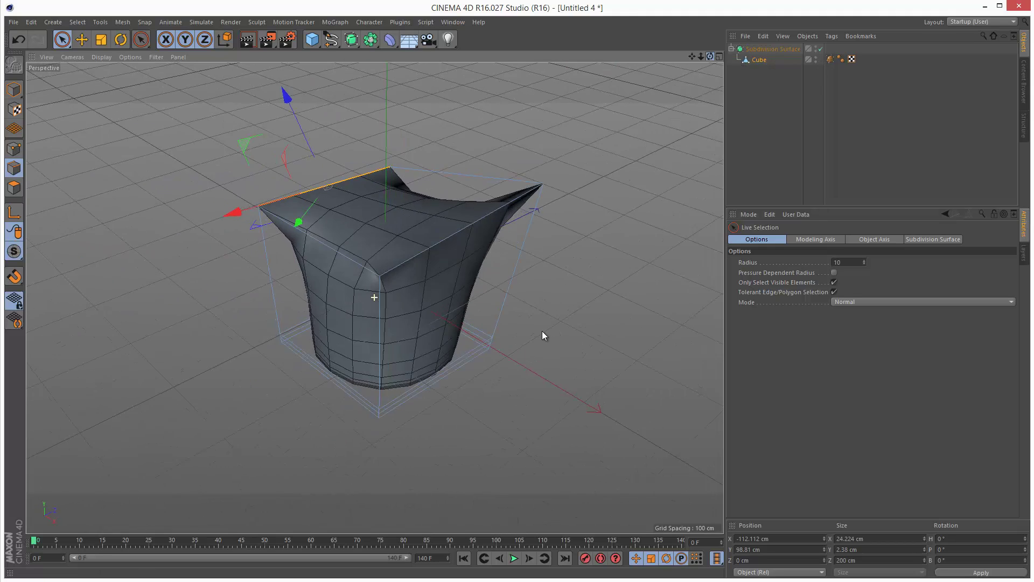
alt+drag(542, 331, 541, 330)
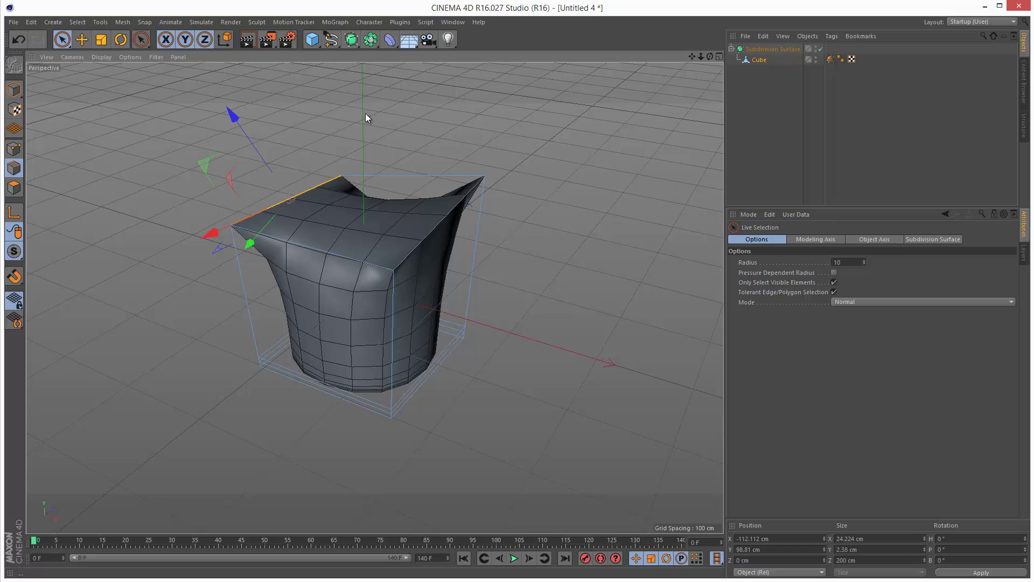
- Render the view as a preview, and raise the Subdivision Surface's editor and renderer subdivision to 4
key(alt+r)
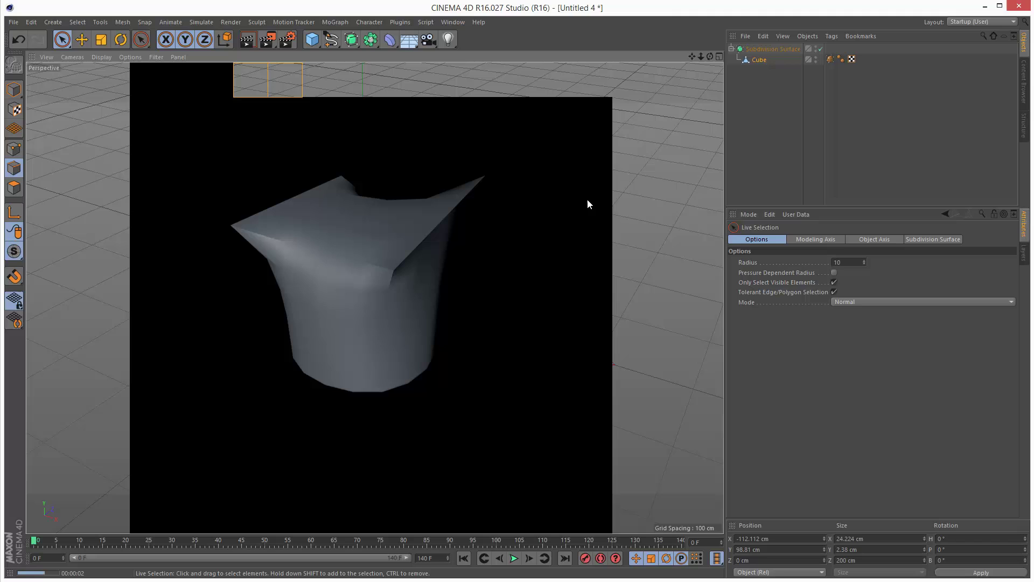
click(780, 50)
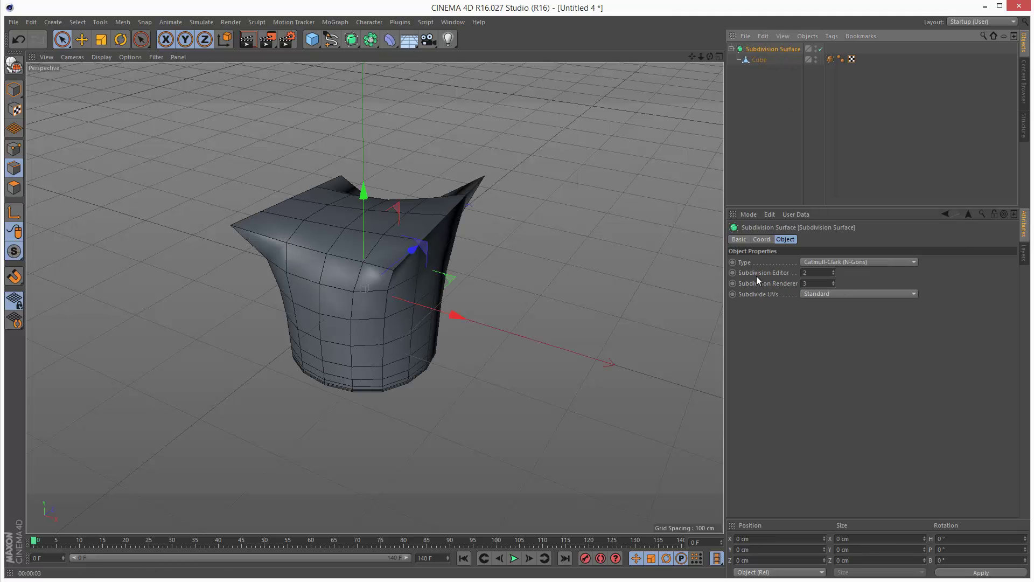
click(834, 271)
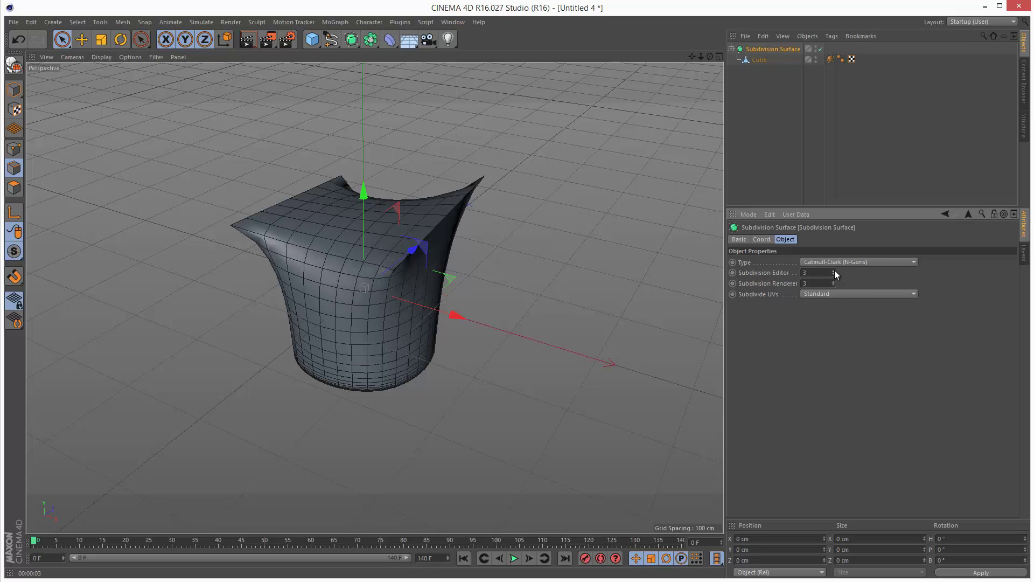
click(834, 270)
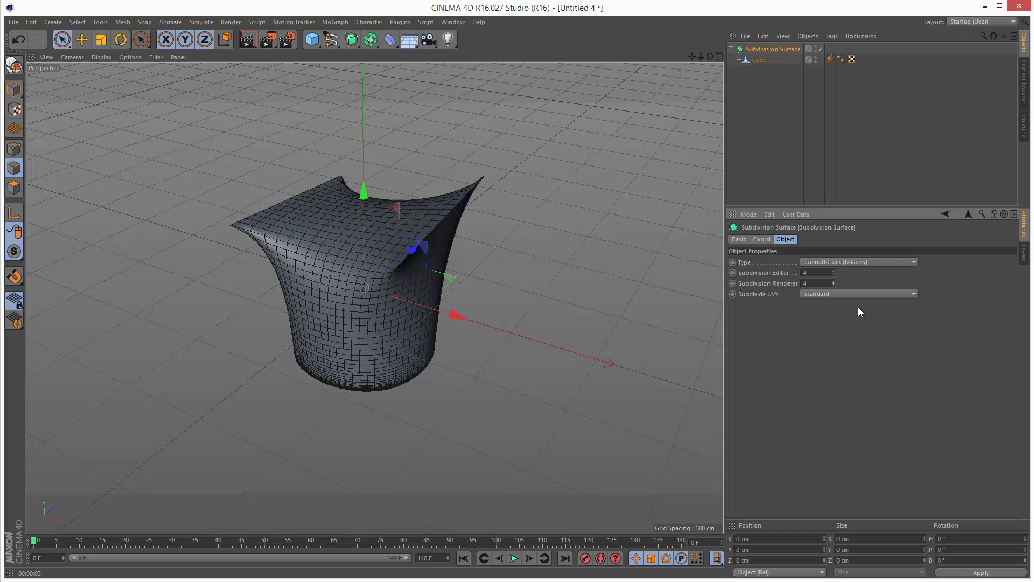
- Display the viewport in Gouraud Shading without lines and render the view to check the smoothness of the weighted shape
click(101, 56)
click(111, 69)
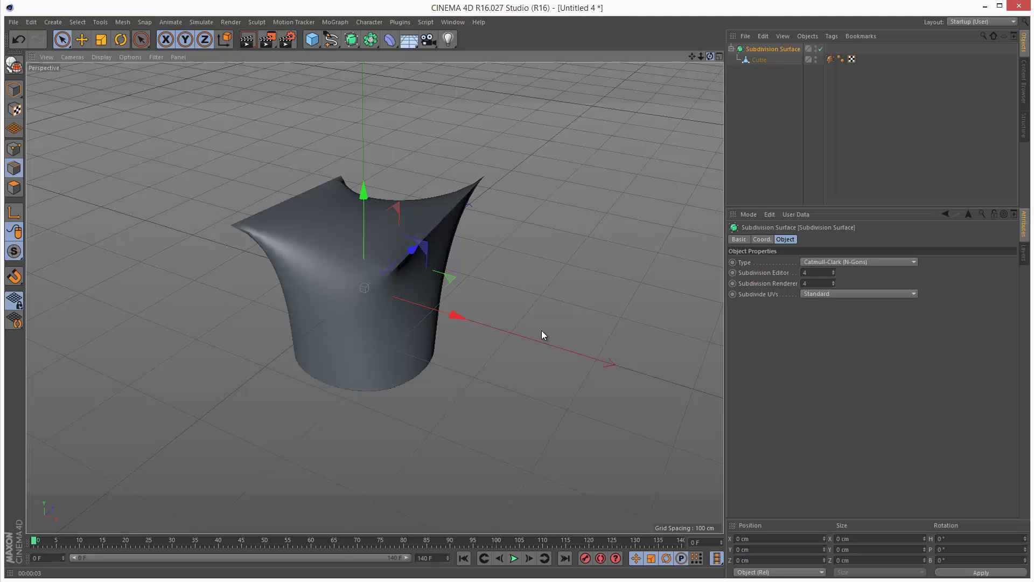
alt+drag(541, 331, 539, 331)
click(243, 39)
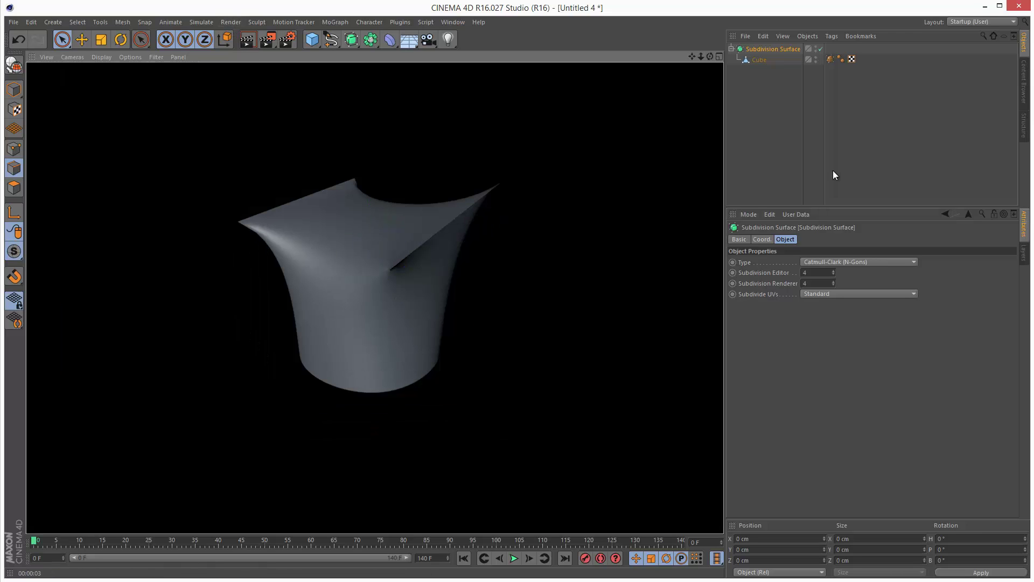
alt+drag(541, 330, 541, 331)
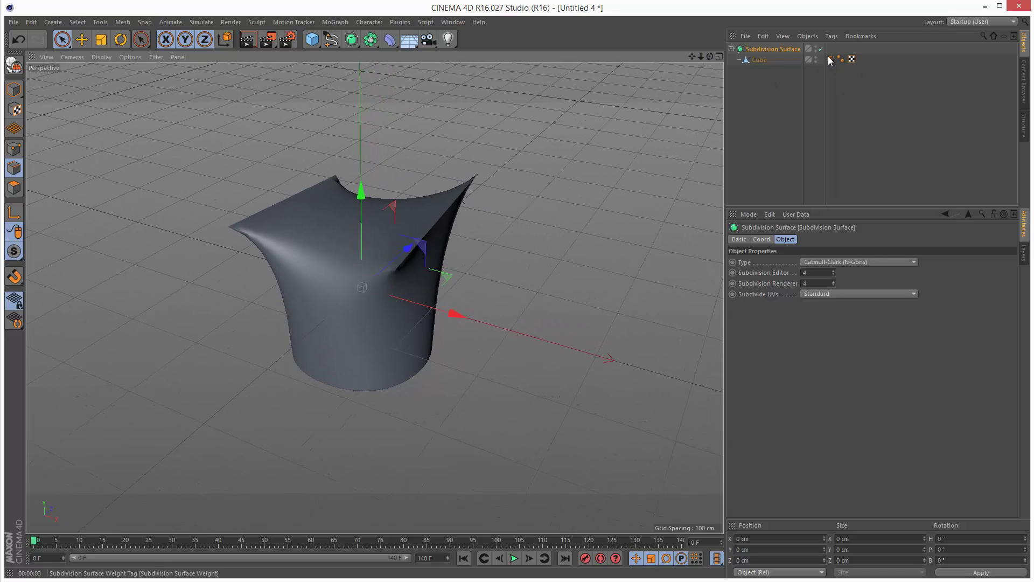
- Show the tag properties of the cube's Subdivision Surface Weight tag and display the model in Gouraud Shading with lines
click(831, 59)
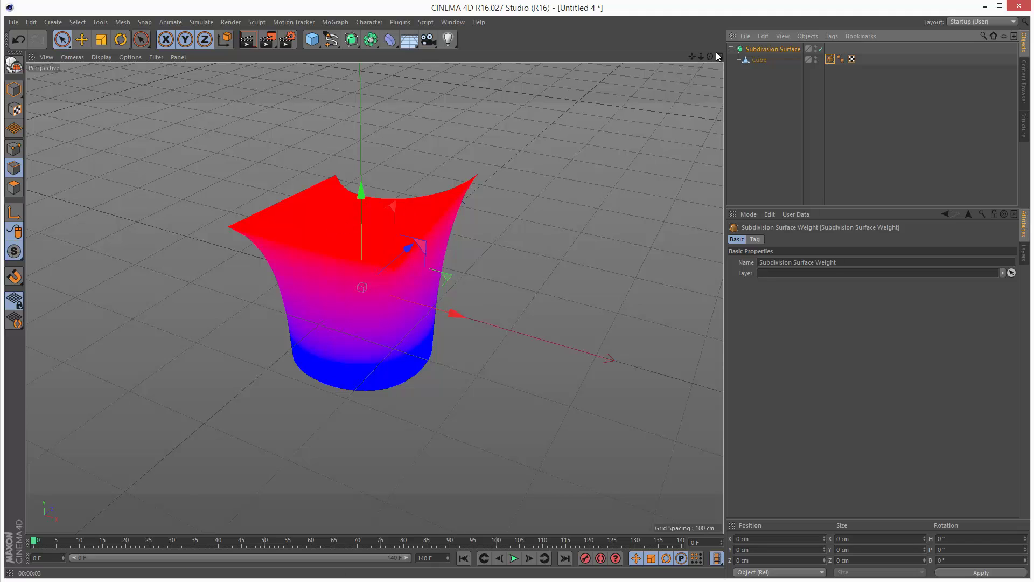
drag(711, 56, 736, 47)
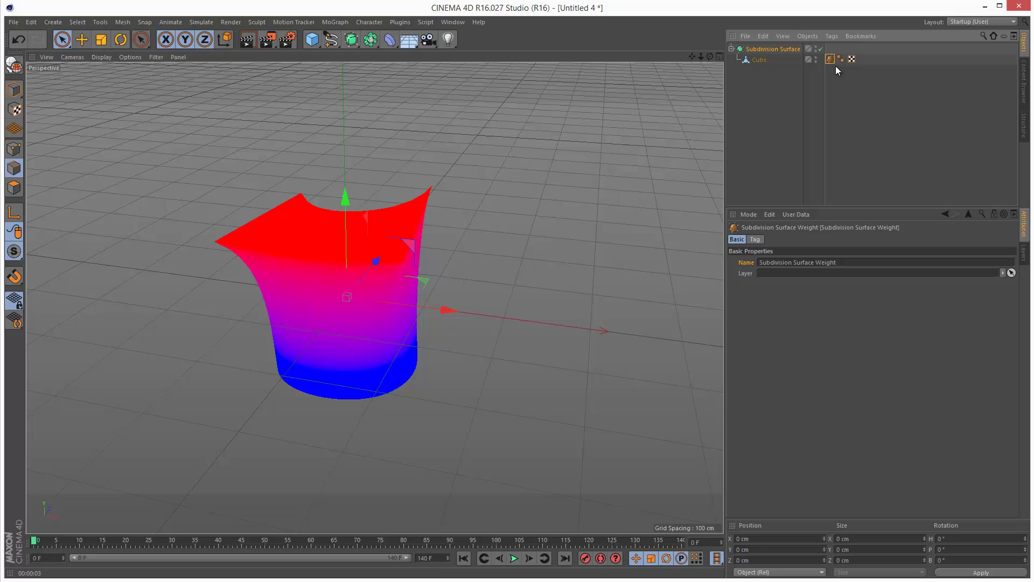
click(755, 239)
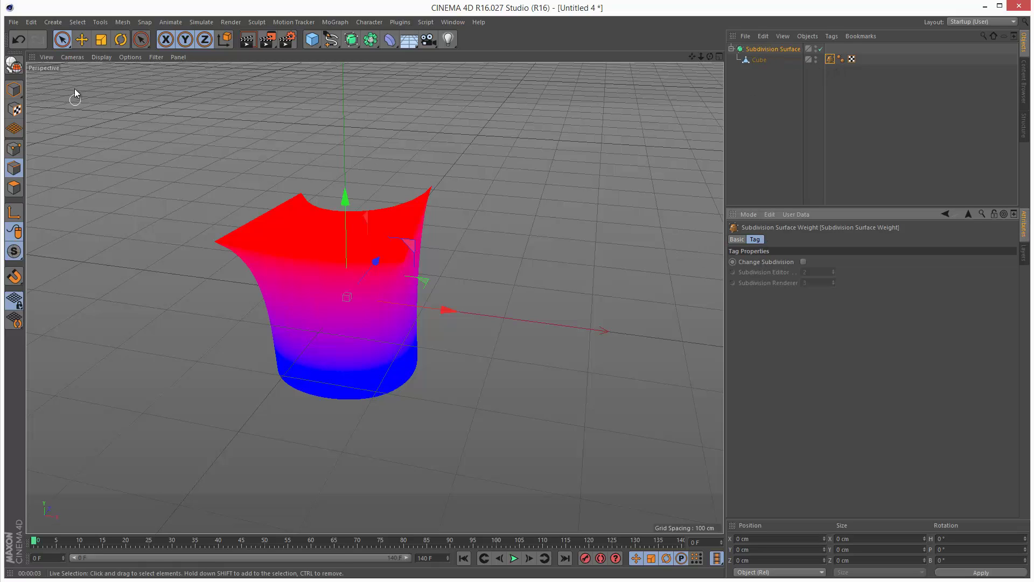
click(100, 57)
click(117, 84)
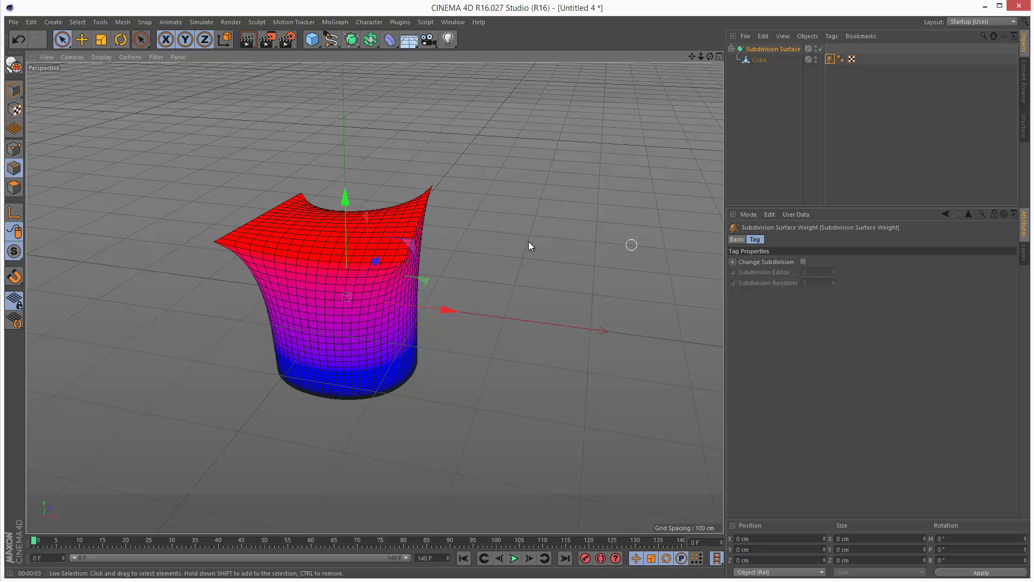
- Enable Change Subdivision on the cube's Subdivision Surface Weight tag and set both editor and renderer subdivision to 5
click(773, 50)
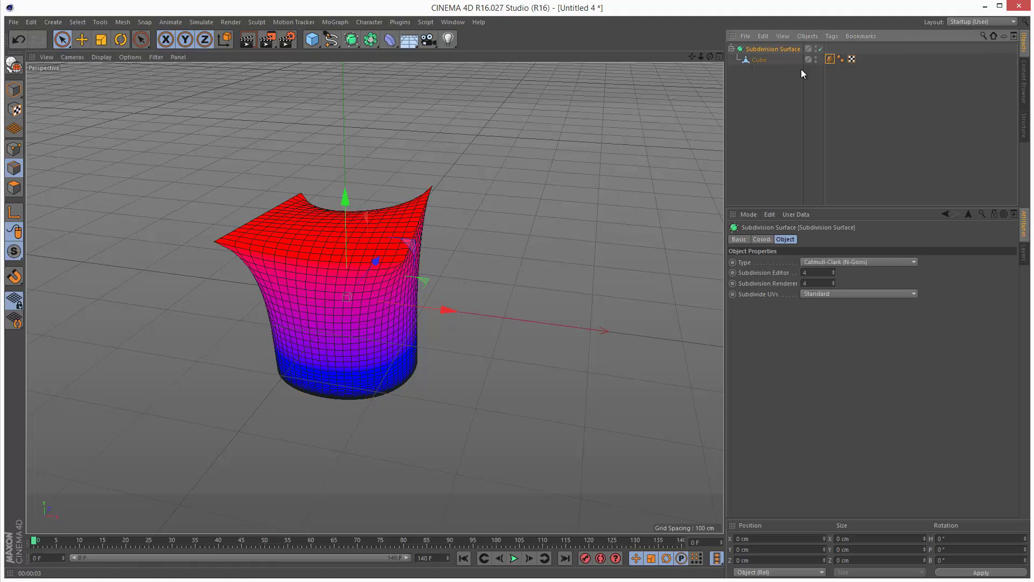
click(830, 59)
click(804, 262)
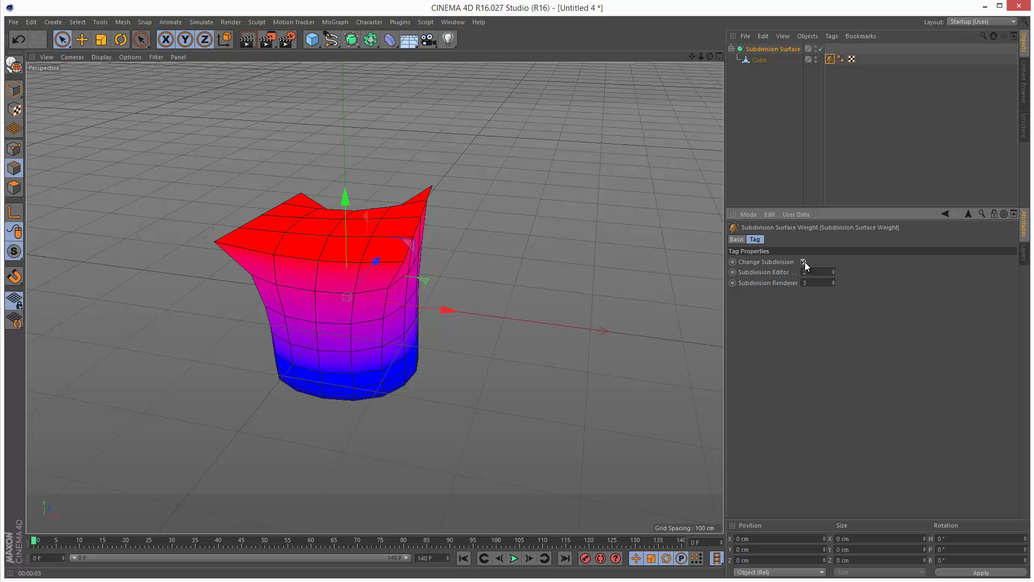
click(833, 275)
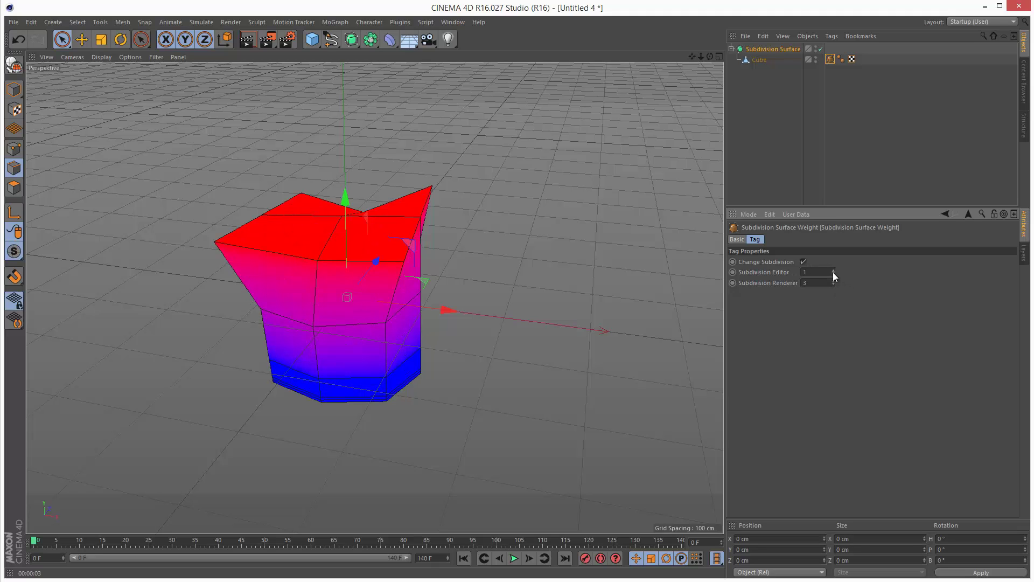
click(833, 269)
click(832, 269)
click(833, 269)
click(832, 268)
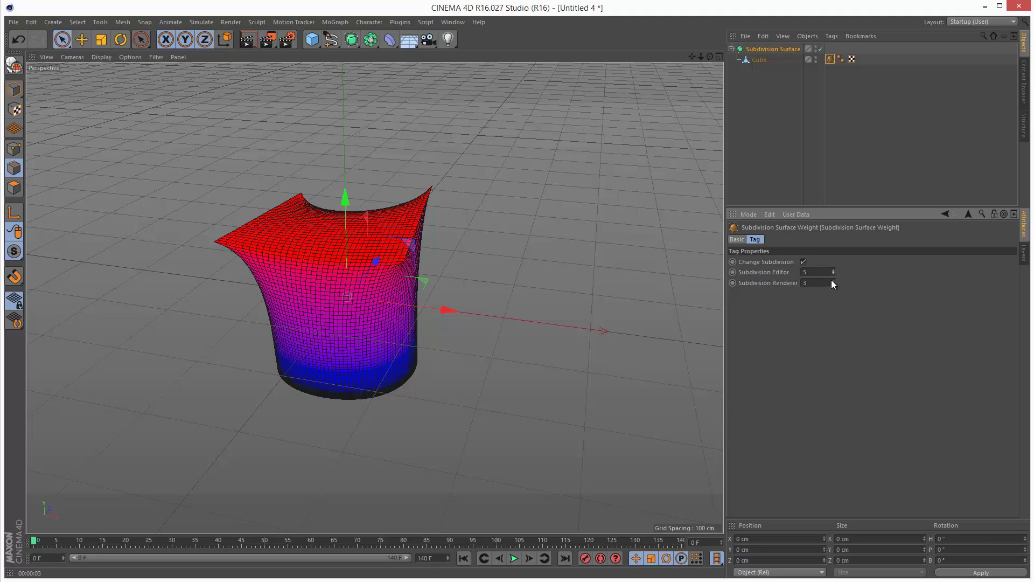
click(833, 281)
click(833, 280)
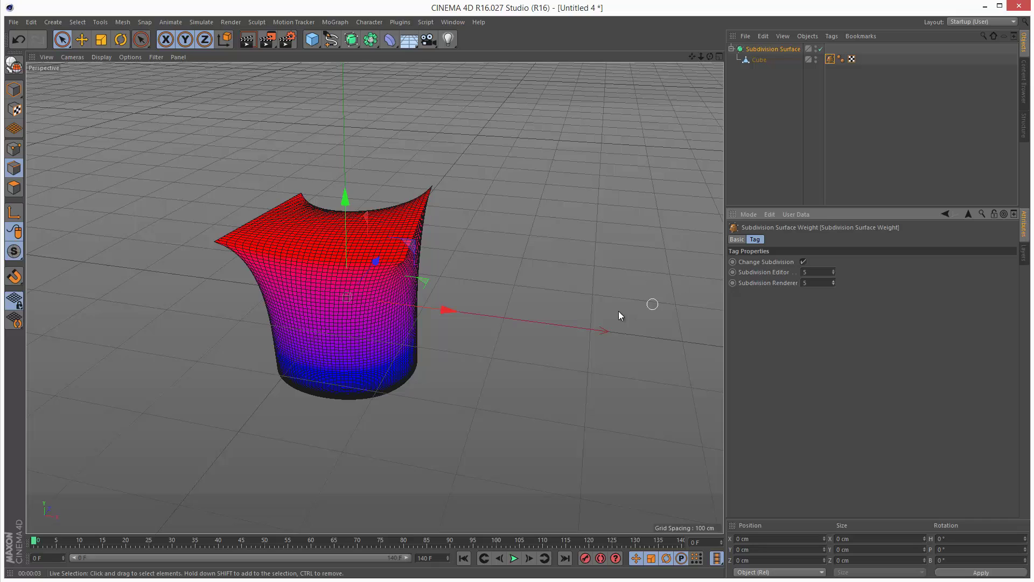